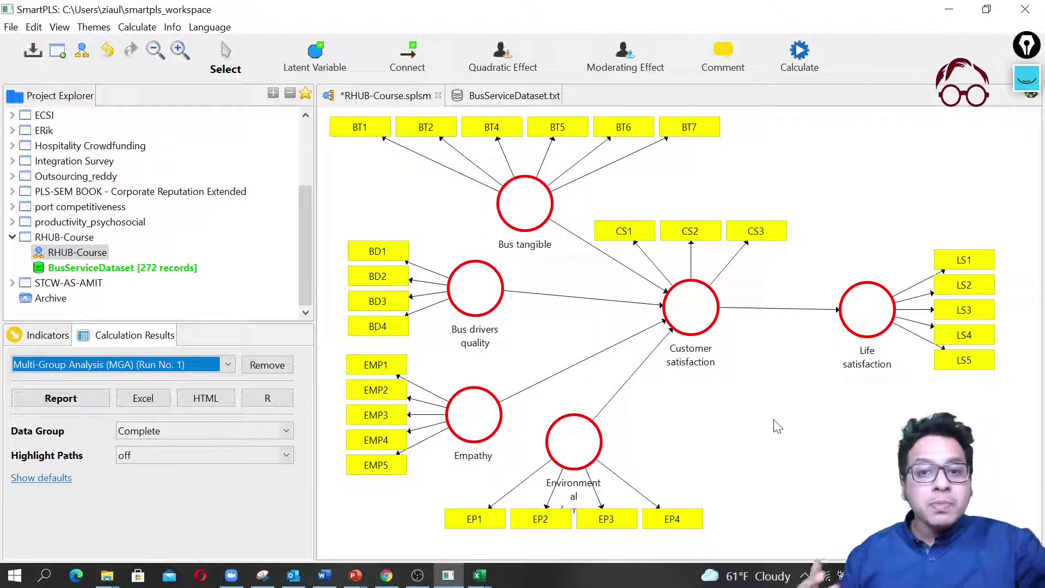
# Draw pen arrows from a circled "BT" label to the Bus tangible, Bus drivers quality and Empathy paths, and clear the annotations.
pyautogui.click(1027, 80)
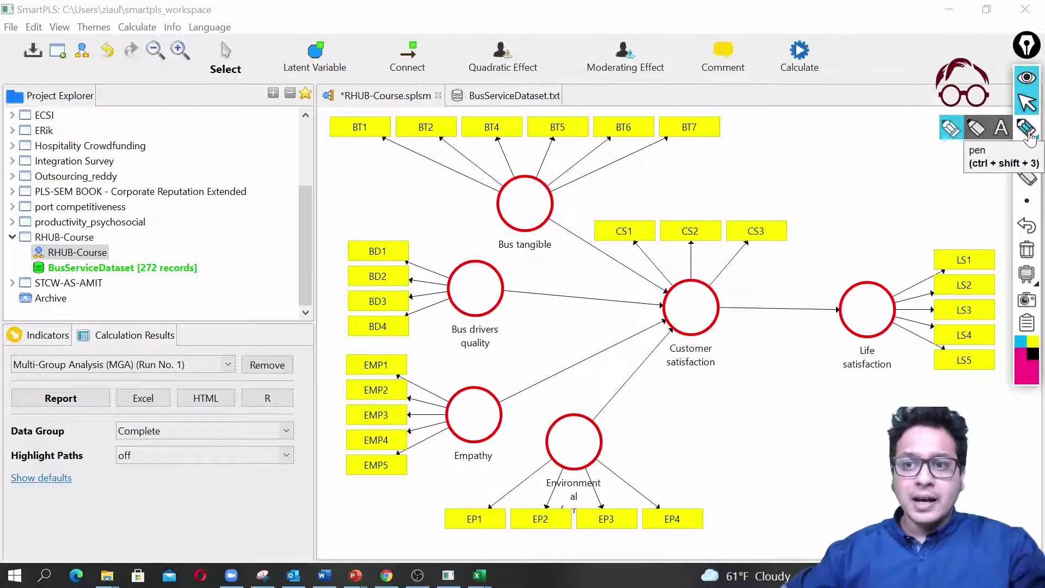
pyautogui.click(1028, 131)
pyautogui.moveTo(678, 157)
pyautogui.mouseDown()
pyautogui.moveTo(578, 237)
pyautogui.moveTo(603, 233)
pyautogui.mouseUp()
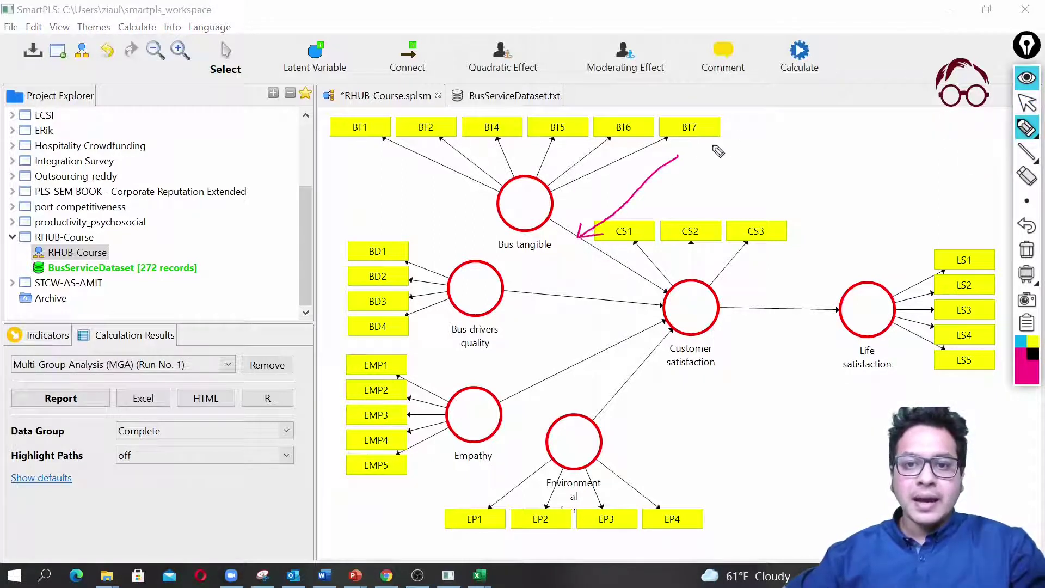
pyautogui.moveTo(724, 155)
pyautogui.mouseDown()
pyautogui.moveTo(733, 185)
pyautogui.moveTo(710, 143)
pyautogui.moveTo(691, 165)
pyautogui.moveTo(727, 156)
pyautogui.moveTo(730, 178)
pyautogui.mouseUp()
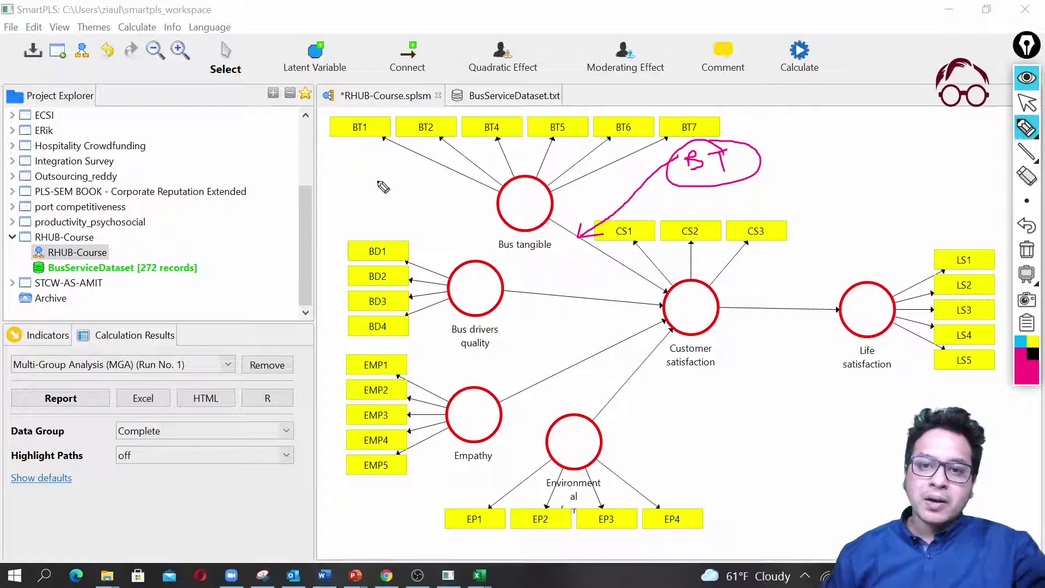
pyautogui.moveTo(677, 162)
pyautogui.mouseDown()
pyautogui.moveTo(577, 274)
pyautogui.moveTo(588, 278)
pyautogui.mouseUp()
pyautogui.moveTo(672, 187)
pyautogui.mouseDown()
pyautogui.moveTo(562, 374)
pyautogui.moveTo(576, 355)
pyautogui.mouseUp()
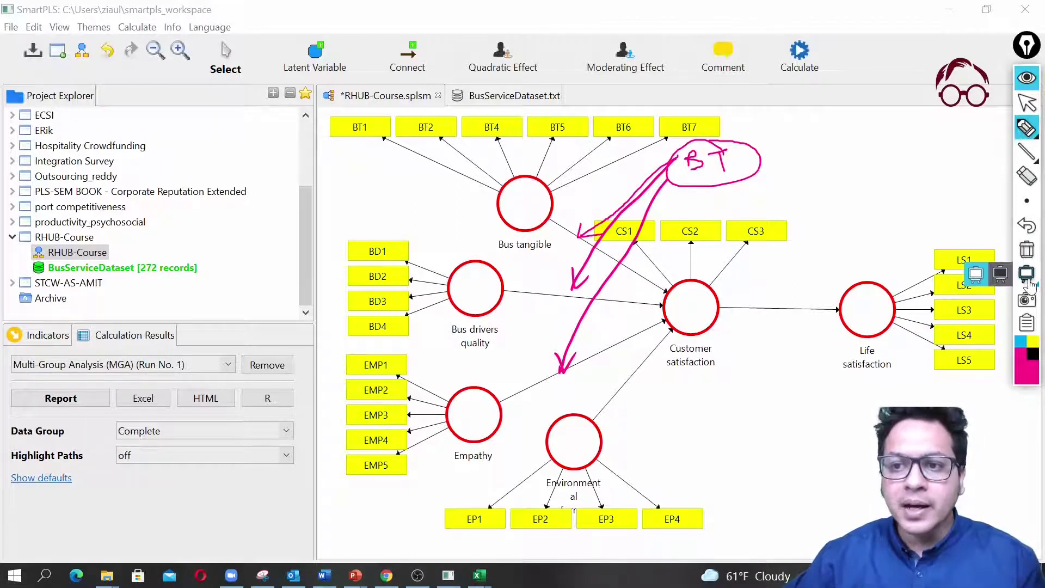
pyautogui.click(1027, 249)
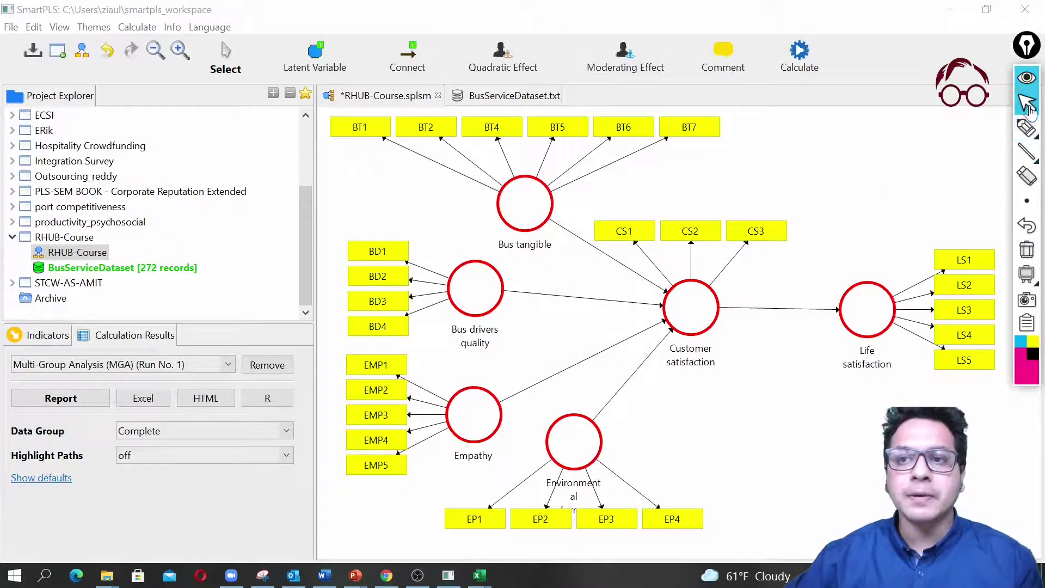
pyautogui.click(1027, 78)
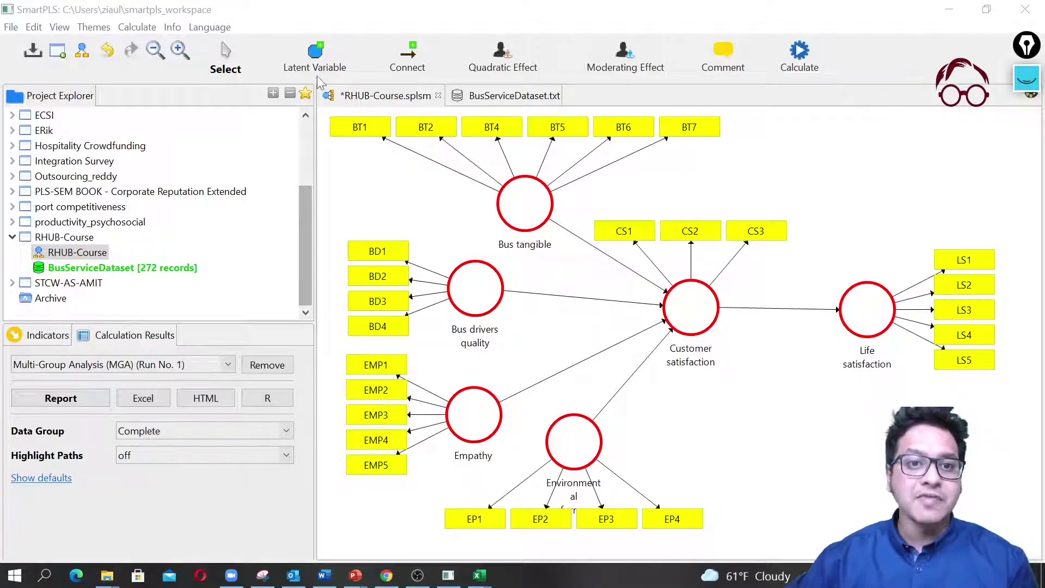
# Add a latent variable in the empty area above Customer satisfaction and rename it "Bus terminal".
pyautogui.click(318, 60)
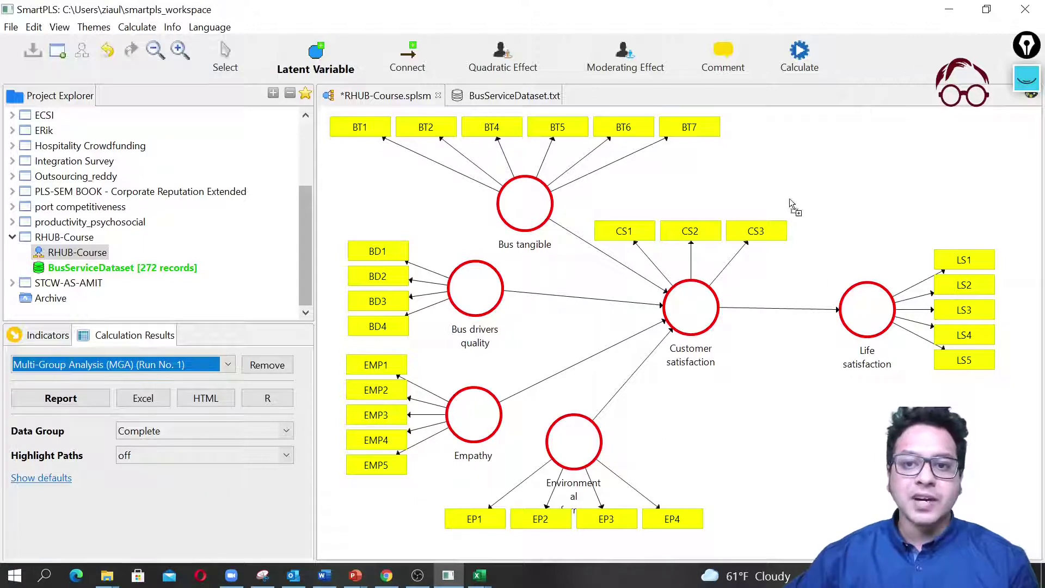
pyautogui.click(780, 181)
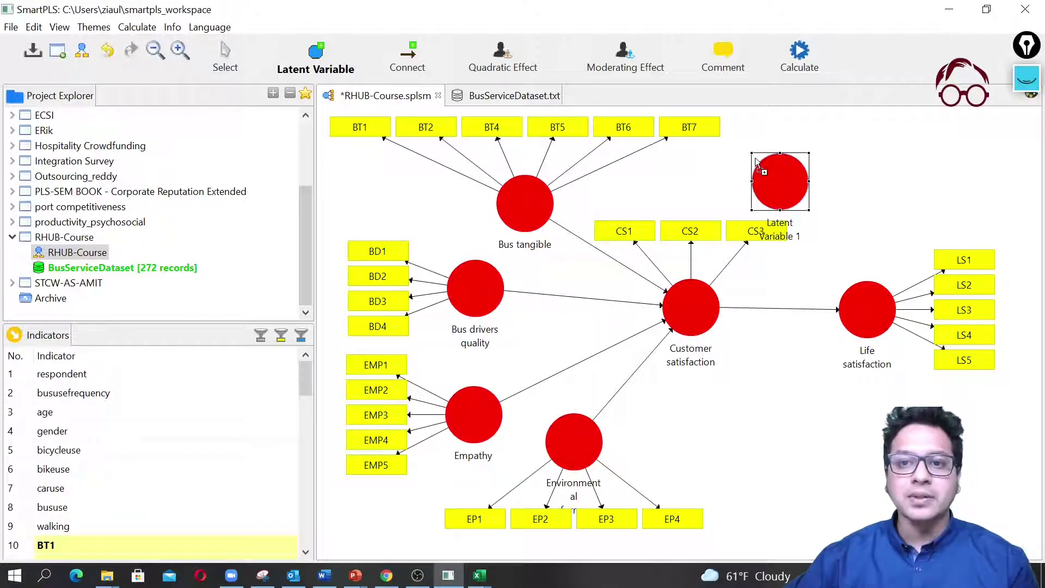
pyautogui.click(225, 60)
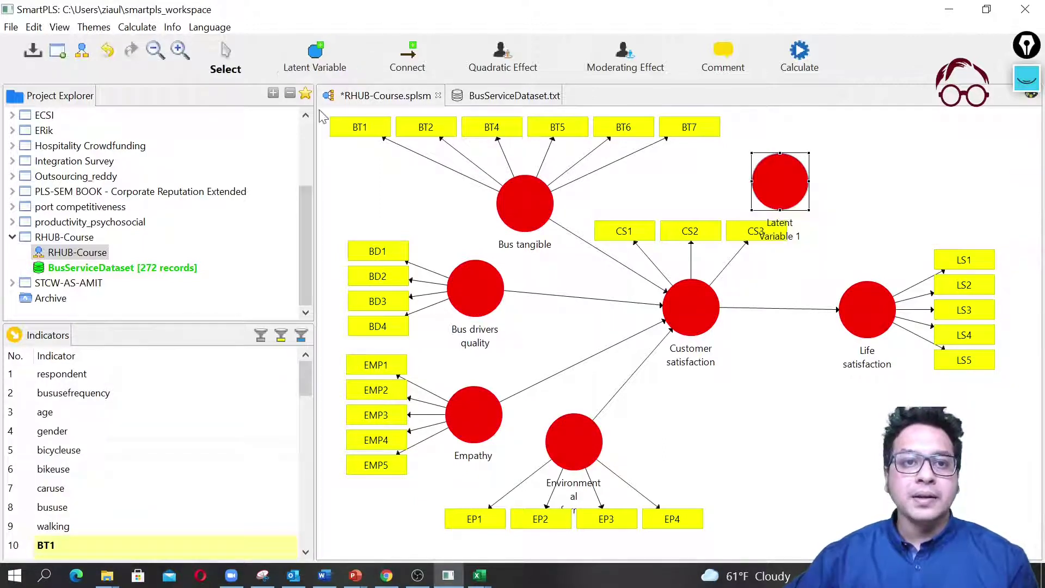
pyautogui.rightClick(772, 176)
pyautogui.click(847, 168)
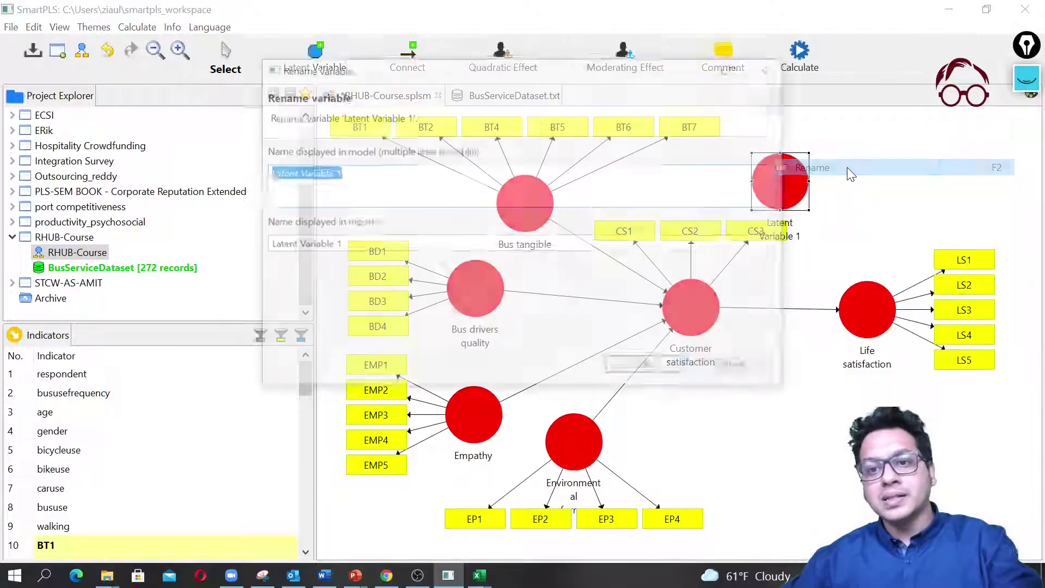
pyautogui.write('Bus t')
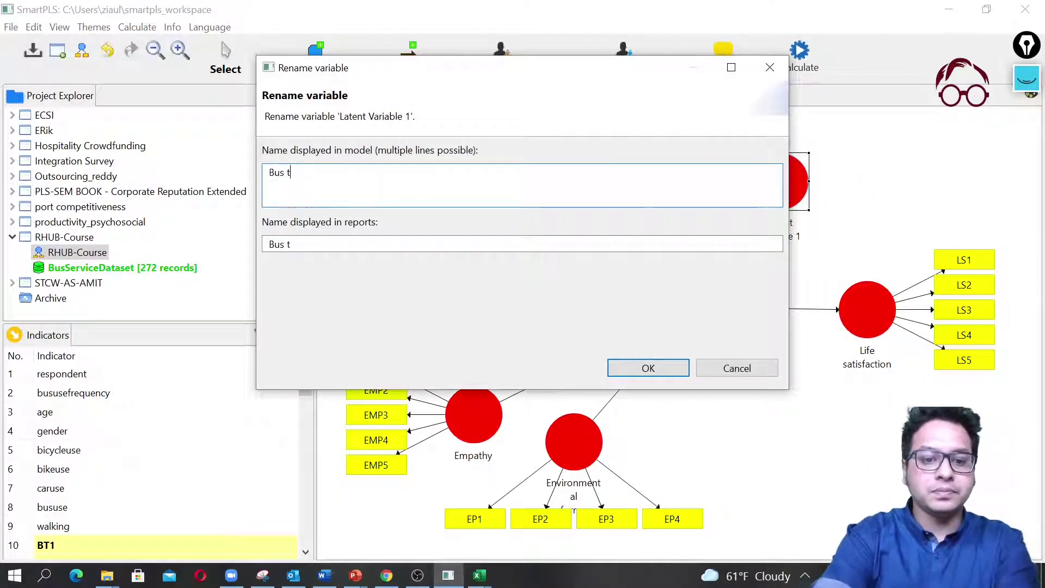
pyautogui.write('erminal')
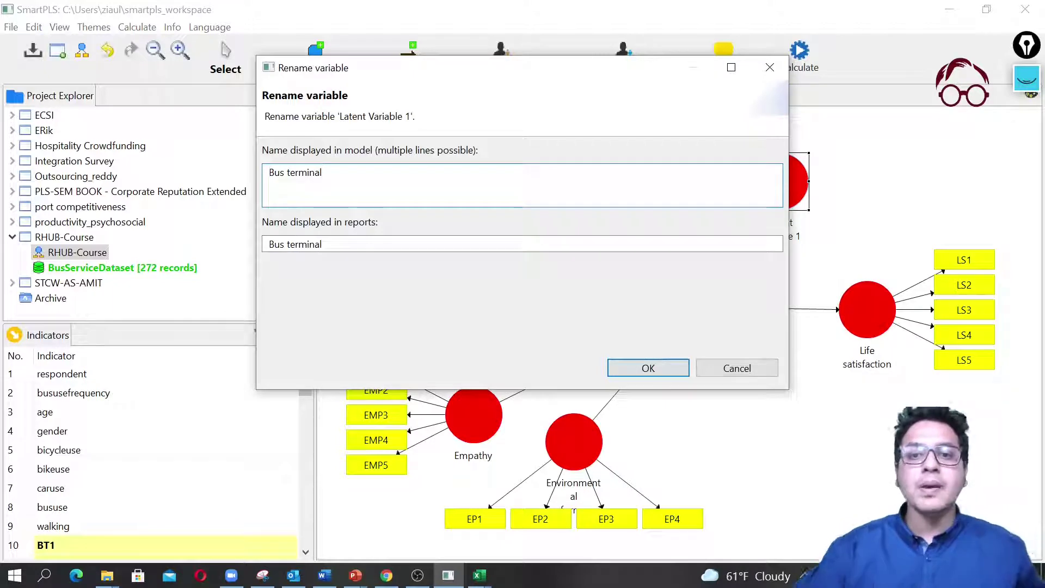
pyautogui.click(670, 369)
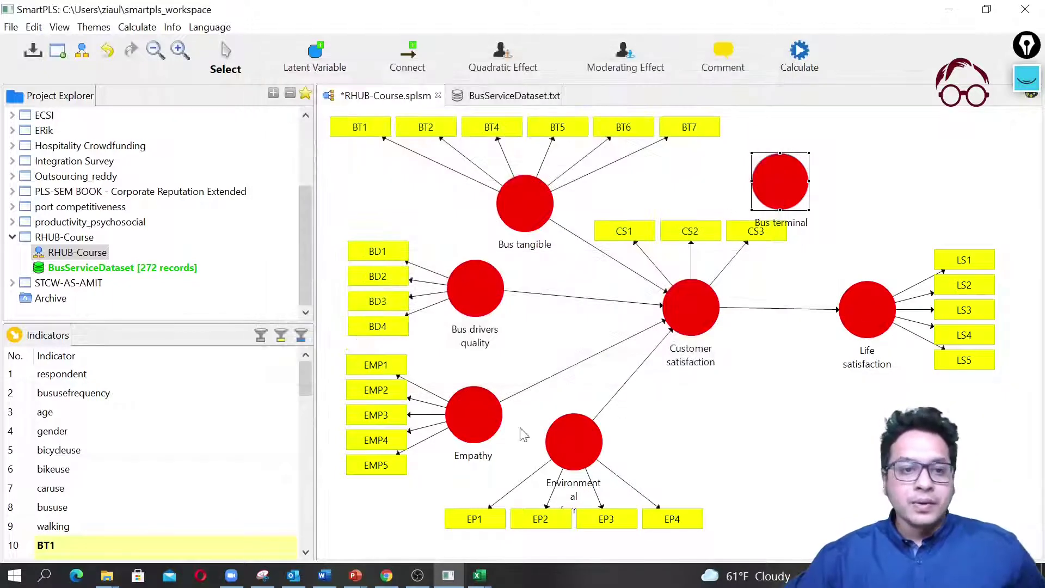
# Assign the indicators BTER1 through BTER5 to the Bus terminal construct.
pyautogui.scroll(-3, 133, 459)
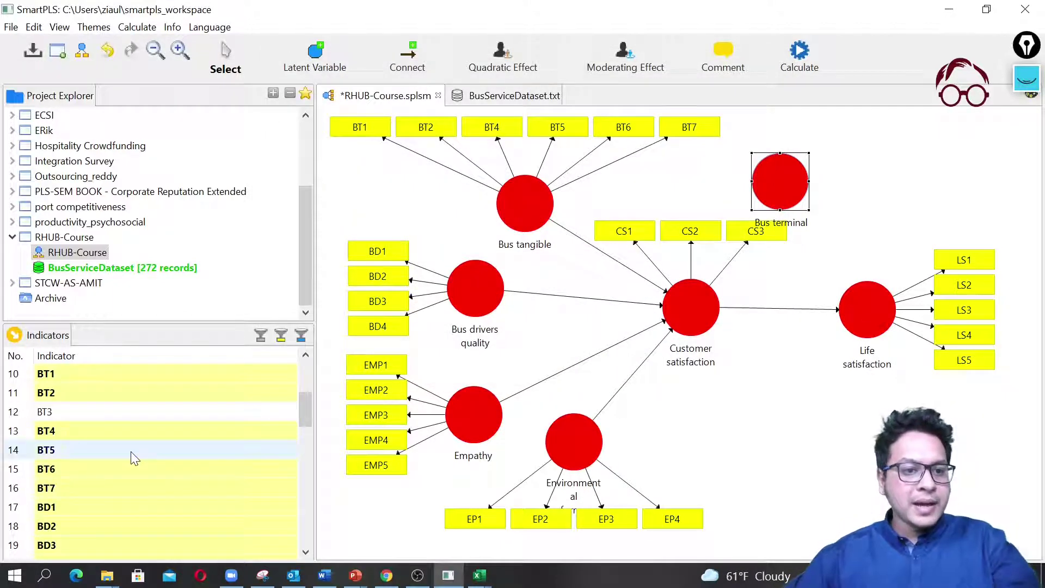
pyautogui.scroll(-2, 131, 453)
pyautogui.scroll(-2, 134, 459)
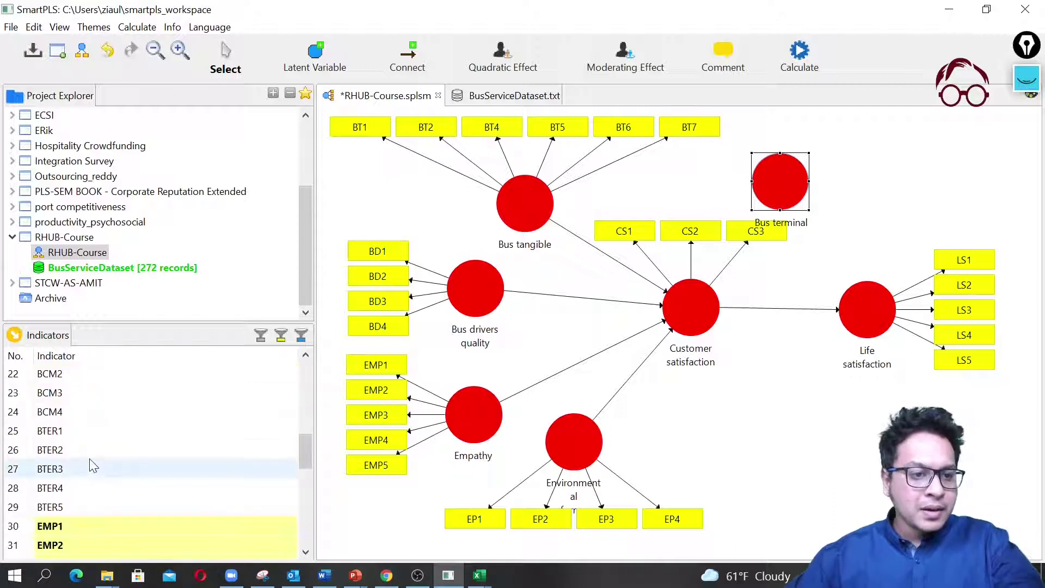
pyautogui.click(86, 433)
pyautogui.keyDown('shift'); pyautogui.click(85, 505); pyautogui.keyUp('shift')
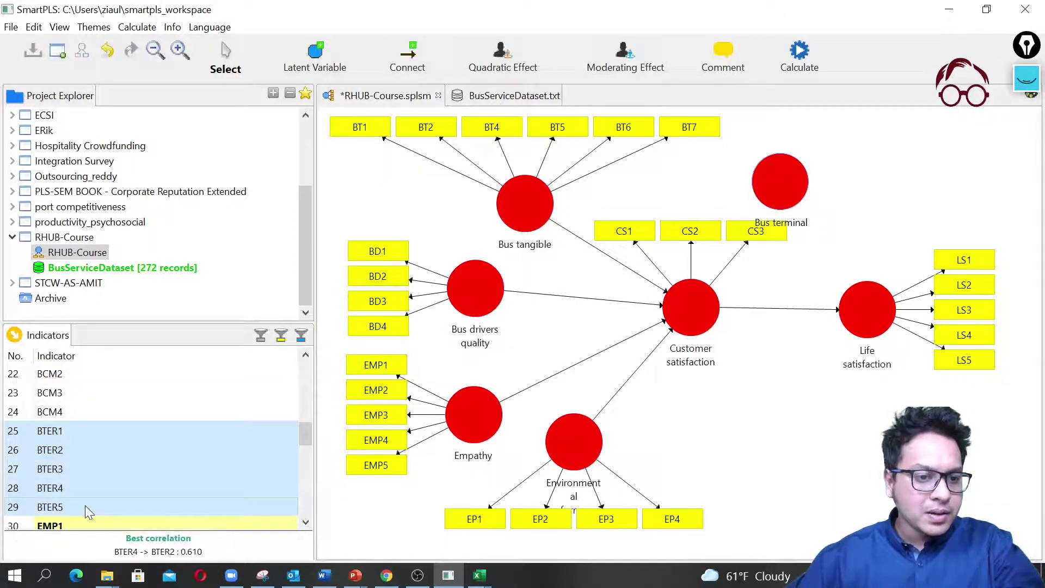
pyautogui.moveTo(70, 430); pyautogui.dragTo(780, 170)
# Align the Bus terminal indicators to the right of the construct and shift the whole block slightly to the left.
pyautogui.rightClick(780, 168)
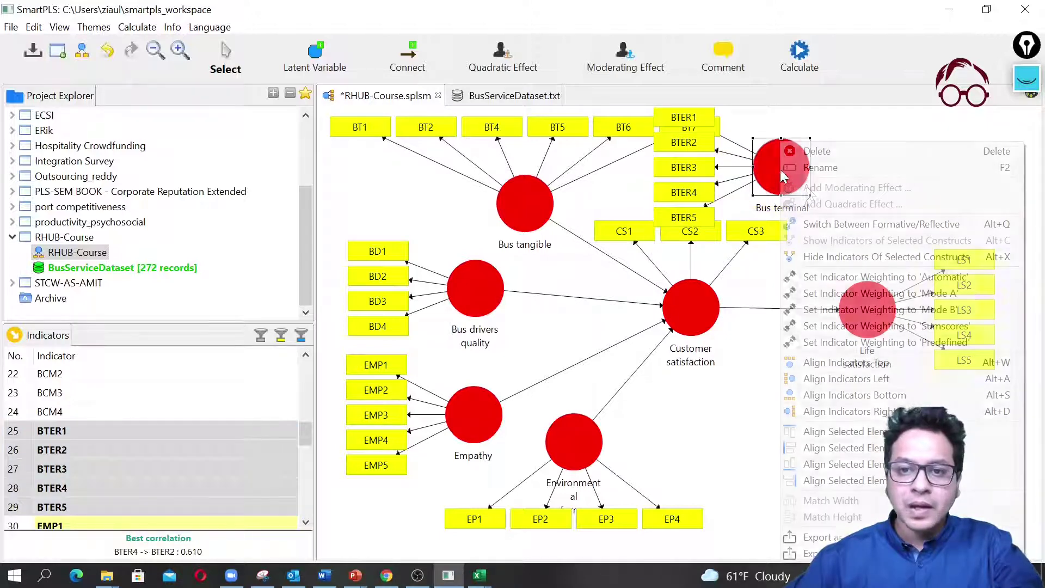
pyautogui.click(852, 409)
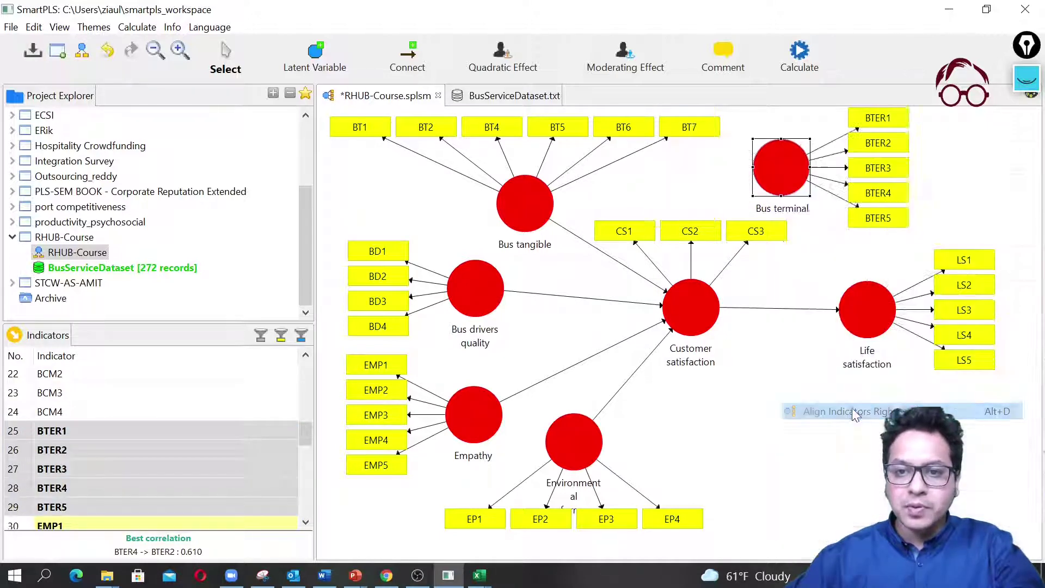
pyautogui.moveTo(781, 186); pyautogui.dragTo(757, 191)
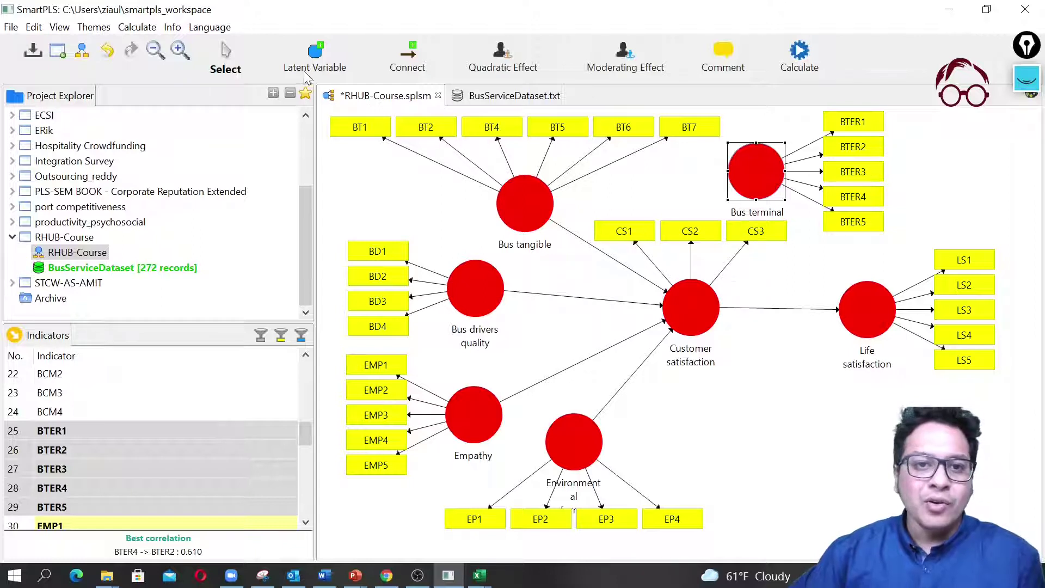
# Connect Bus terminal to Customer satisfaction with a path and return to selection mode.
pyautogui.click(408, 57)
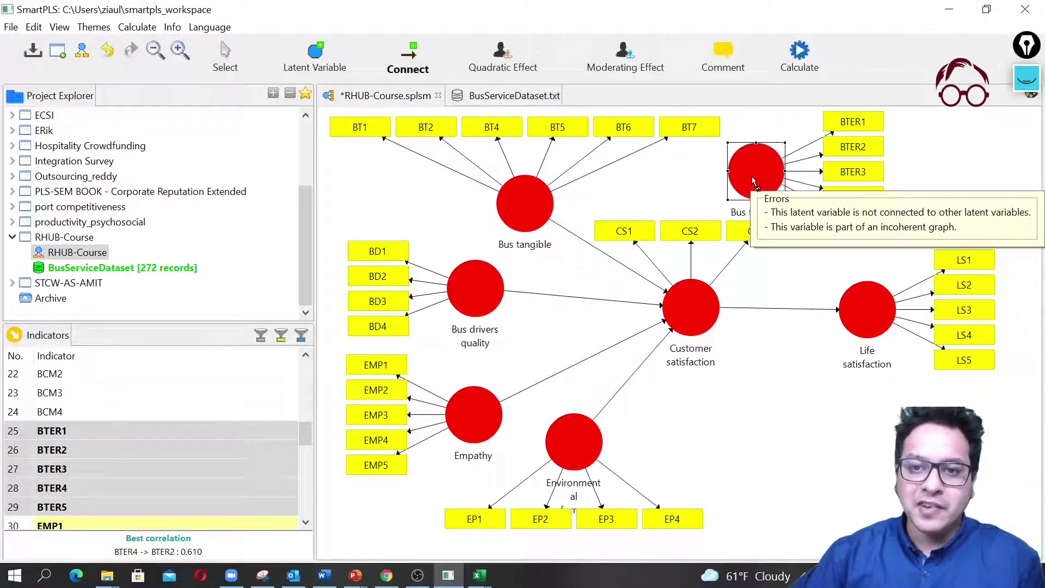
pyautogui.click(755, 180)
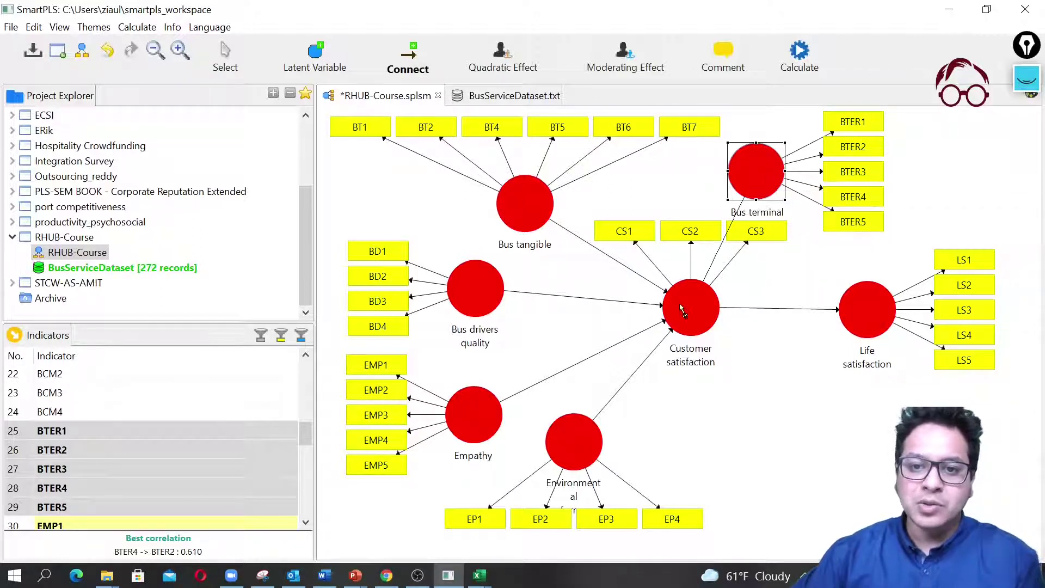
pyautogui.click(687, 299)
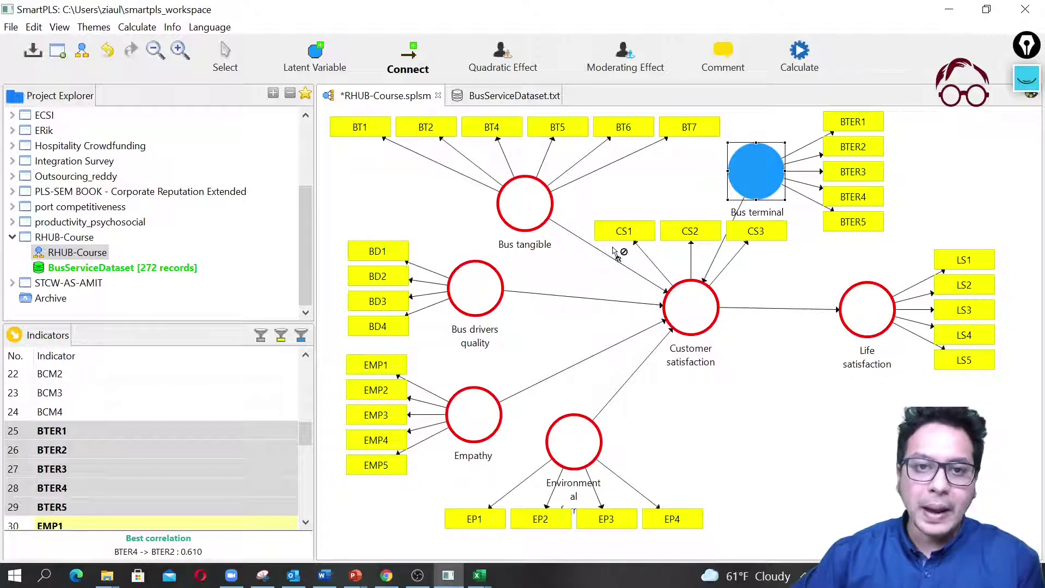
pyautogui.click(224, 59)
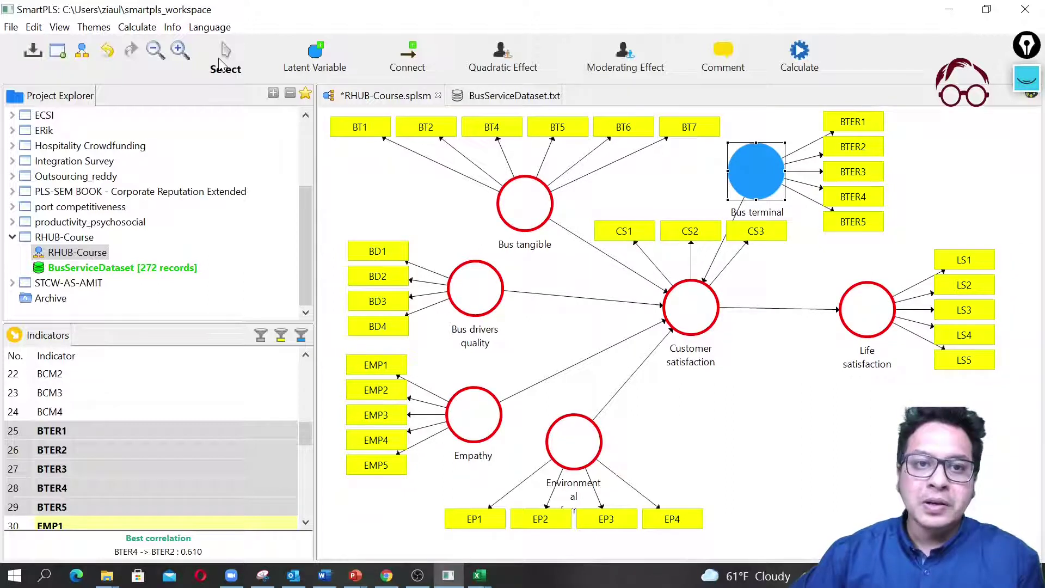
# Start a moderating effect on Customer satisfaction with Bus terminal as moderator variable and Bus tangible as independent variable.
pyautogui.rightClick(697, 311)
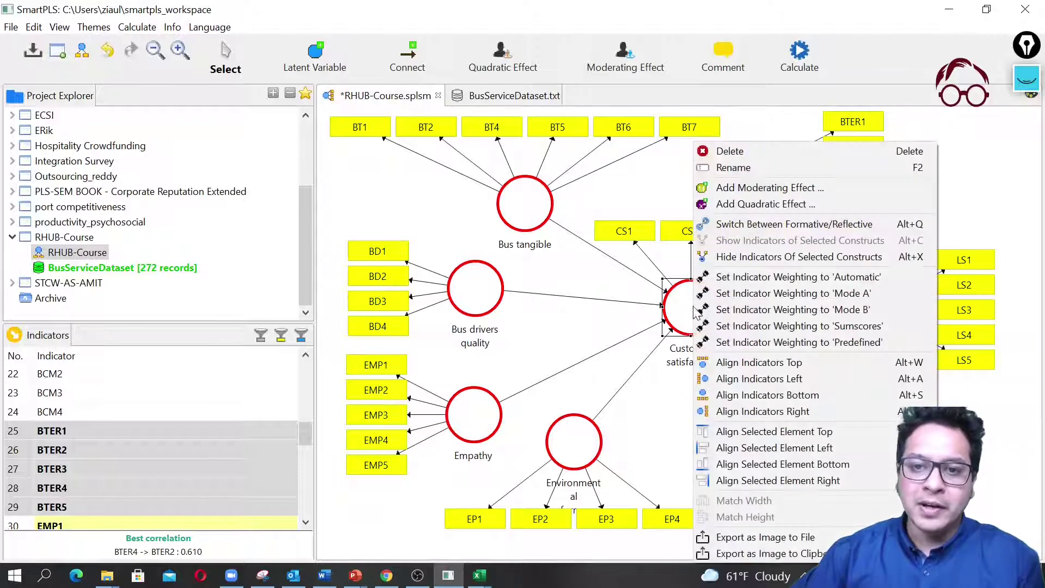
pyautogui.click(731, 188)
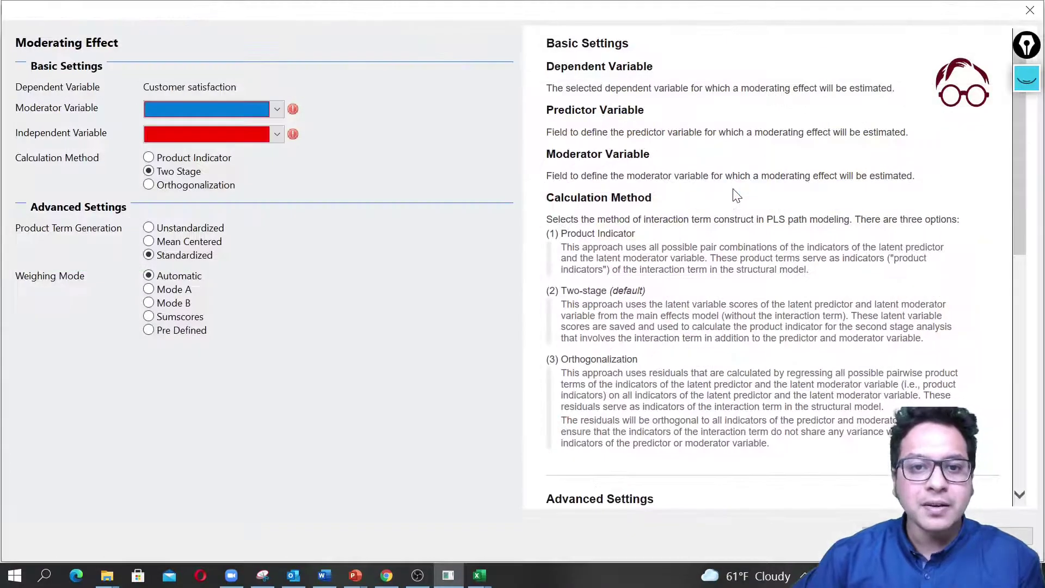
pyautogui.click(276, 109)
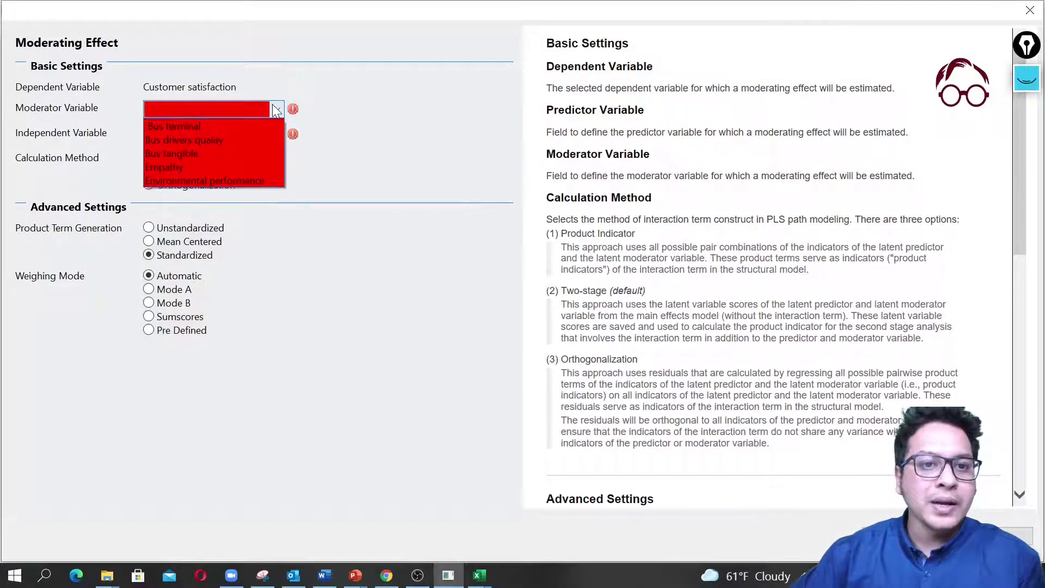
pyautogui.click(249, 125)
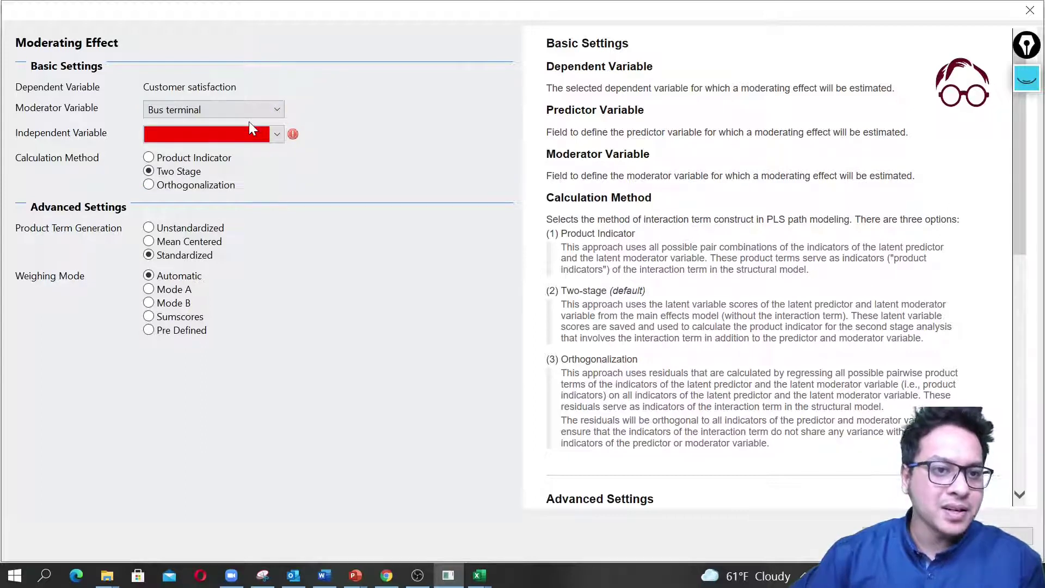
pyautogui.click(231, 135)
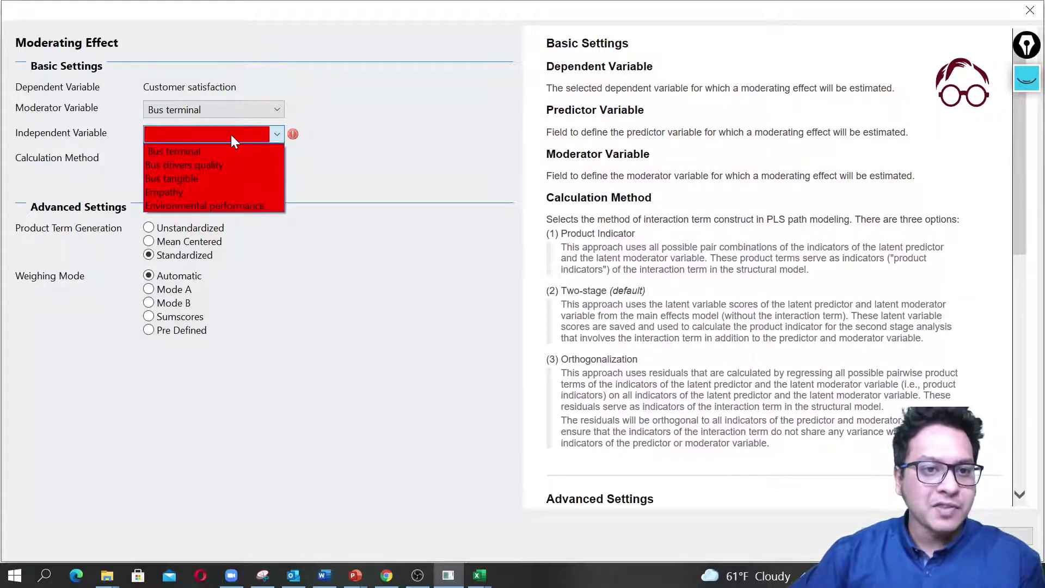
pyautogui.click(211, 177)
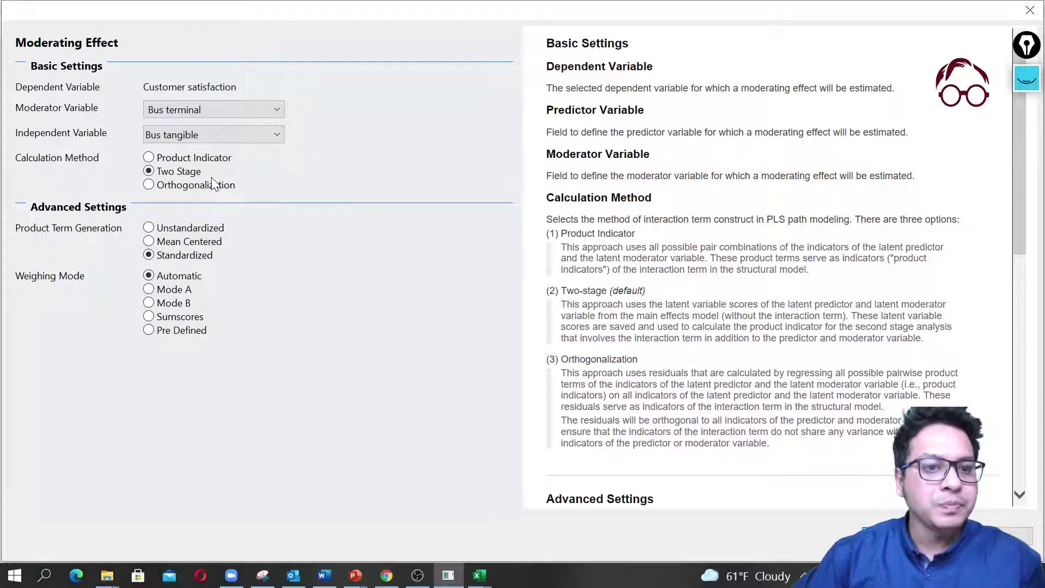
# Create the moderating effect with the Two Stage calculation method and move its node to the lower right of Customer satisfaction.
pyautogui.click(148, 159)
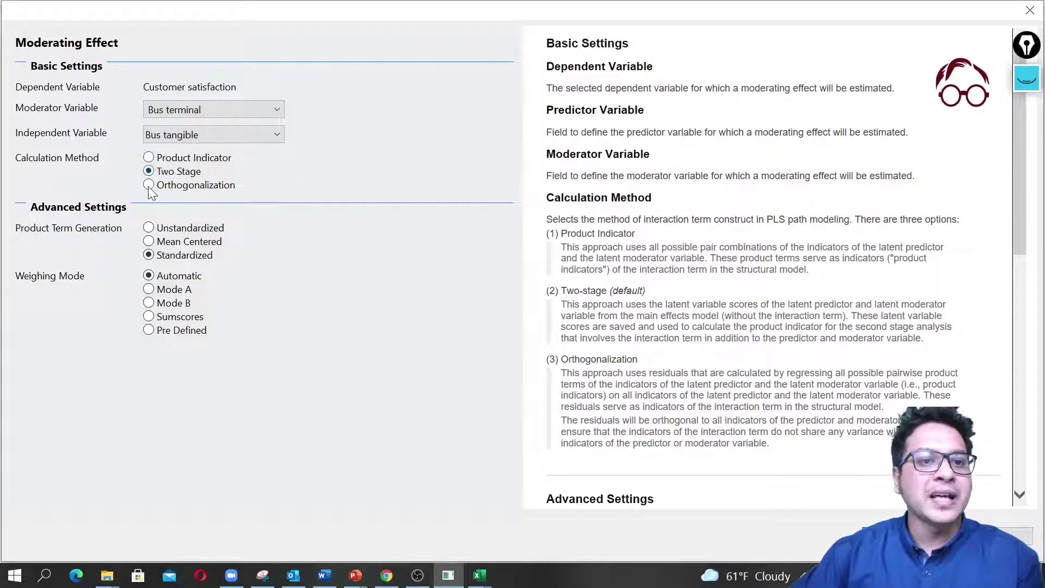
pyautogui.click(148, 185)
pyautogui.click(148, 158)
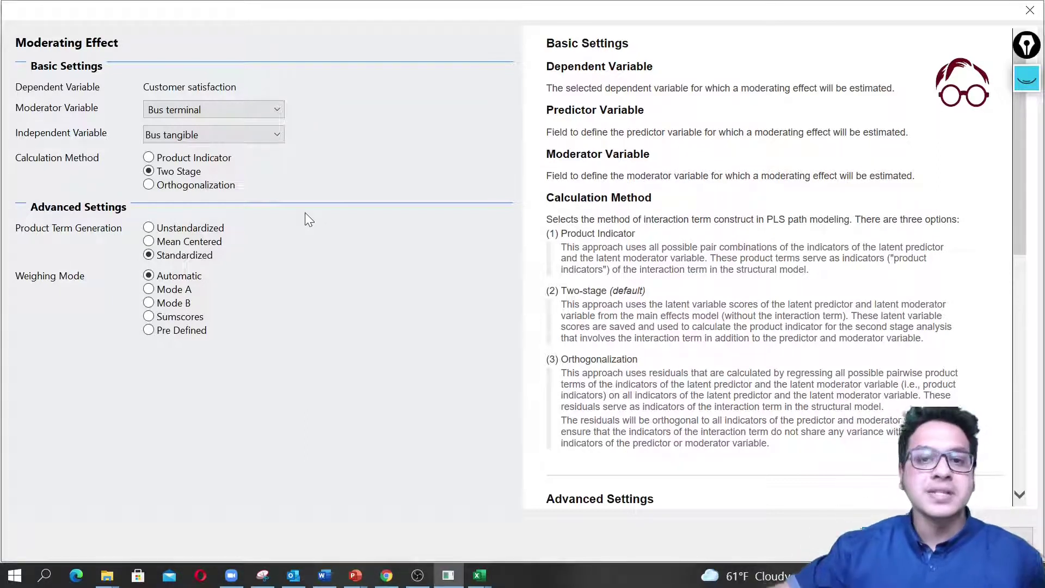
pyautogui.click(148, 170)
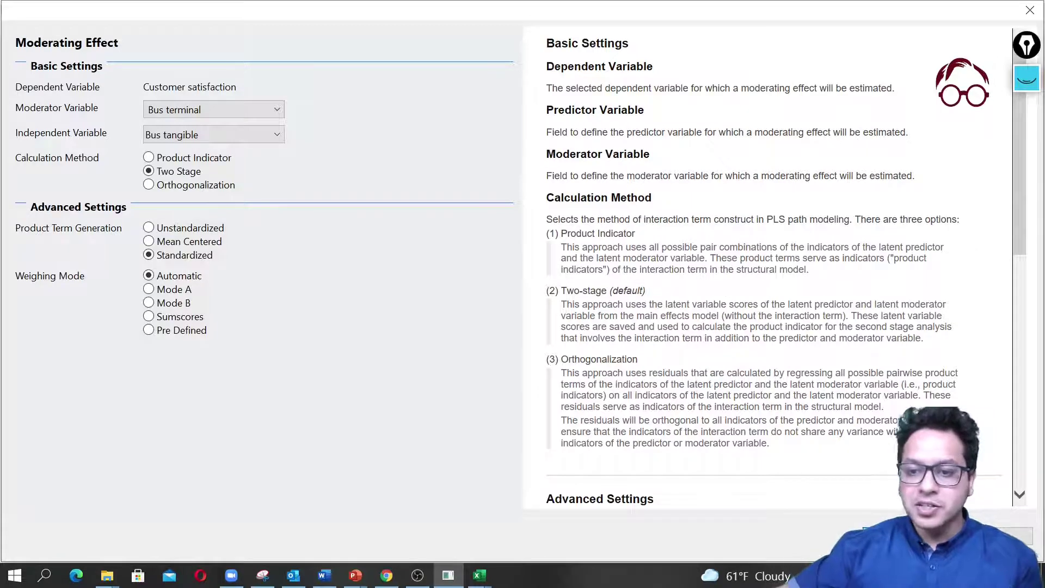
pyautogui.click(885, 537)
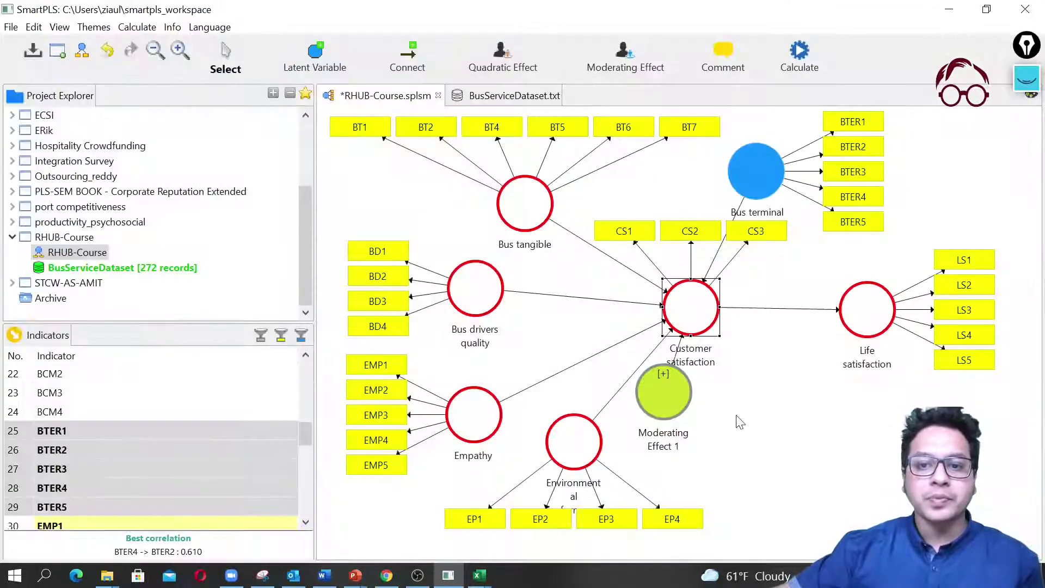
pyautogui.moveTo(663, 390); pyautogui.dragTo(798, 398)
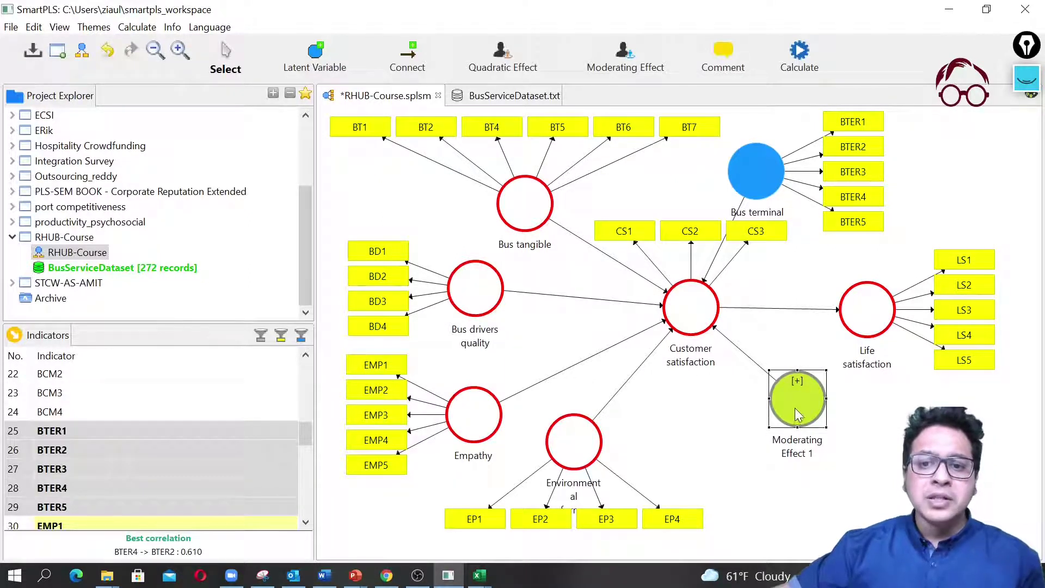
pyautogui.moveTo(799, 415); pyautogui.dragTo(810, 436)
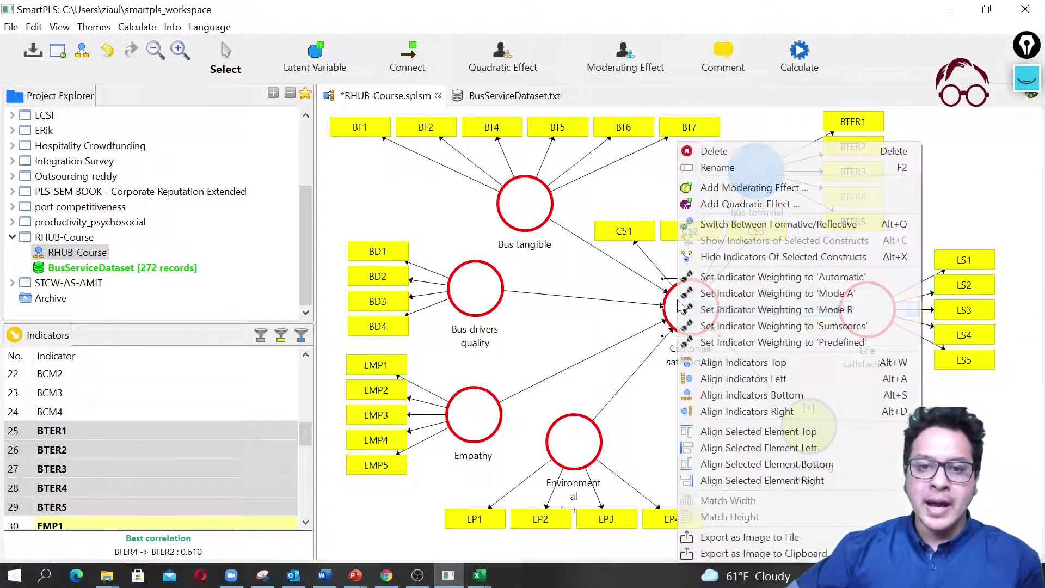
# Create a Two Stage moderating effect on Customer satisfaction with Bus terminal as moderator and Bus drivers quality as independent variable.
pyautogui.rightClick(680, 305)
pyautogui.click(759, 188)
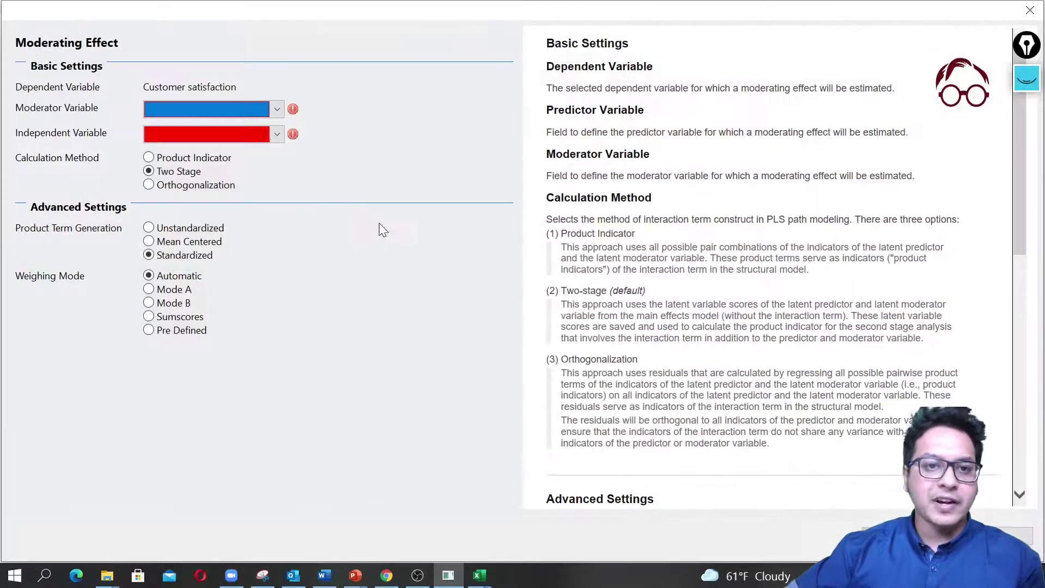
pyautogui.click(271, 108)
pyautogui.click(221, 127)
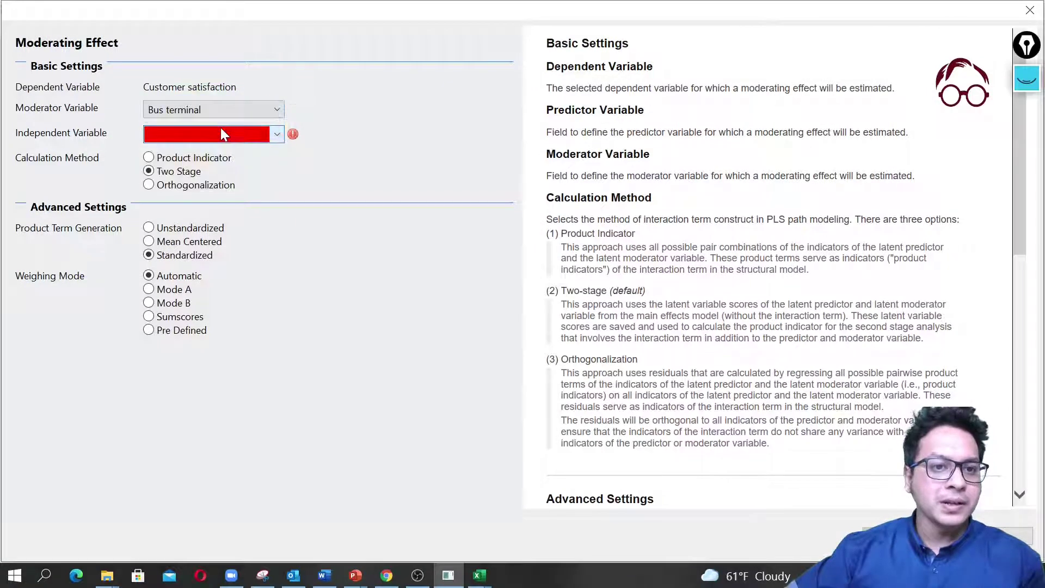
pyautogui.click(222, 136)
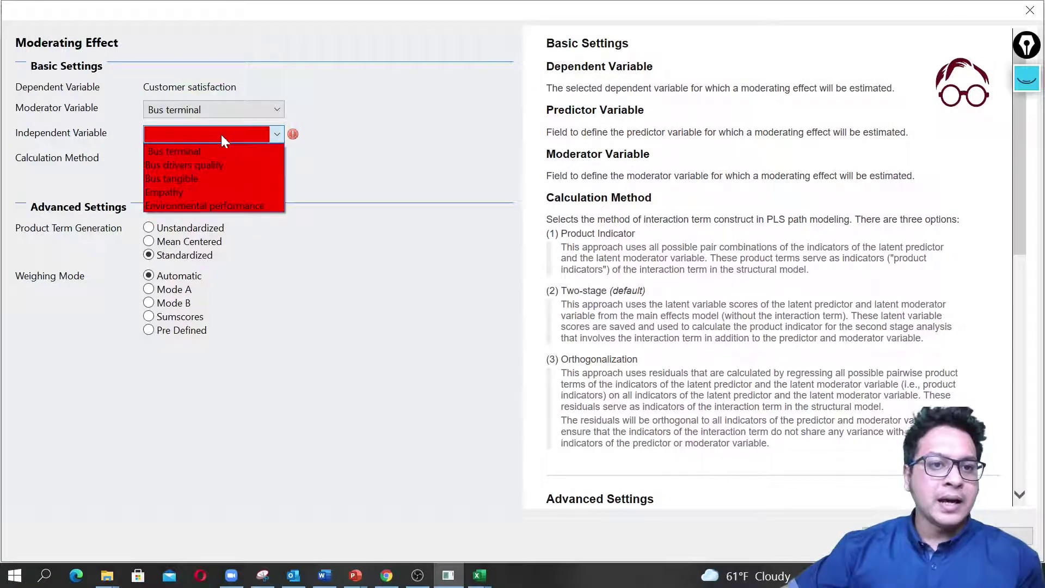
pyautogui.click(213, 165)
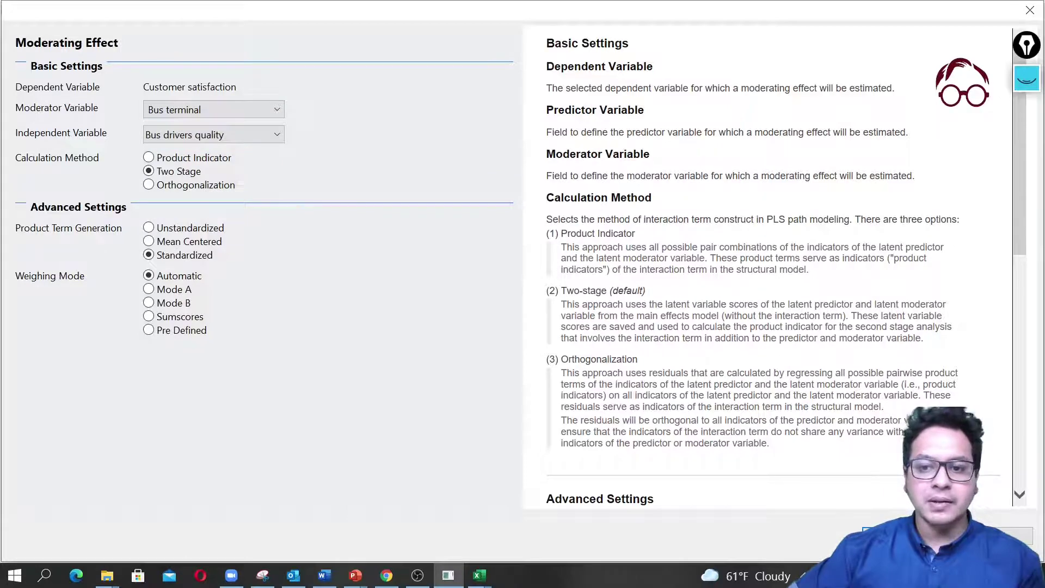
pyautogui.click(901, 535)
# Space the two moderating-effect nodes in a row below Customer satisfaction, with the Bus drivers quality one to the left of the first.
pyautogui.moveTo(633, 430); pyautogui.dragTo(723, 446)
pyautogui.moveTo(796, 431); pyautogui.dragTo(829, 430)
pyautogui.moveTo(741, 433); pyautogui.dragTo(775, 437)
# Create a Two Stage moderating effect of Bus terminal on Empathy's path to Customer satisfaction and place its node directly below Customer satisfaction.
pyautogui.click(691, 315)
pyautogui.rightClick(690, 316)
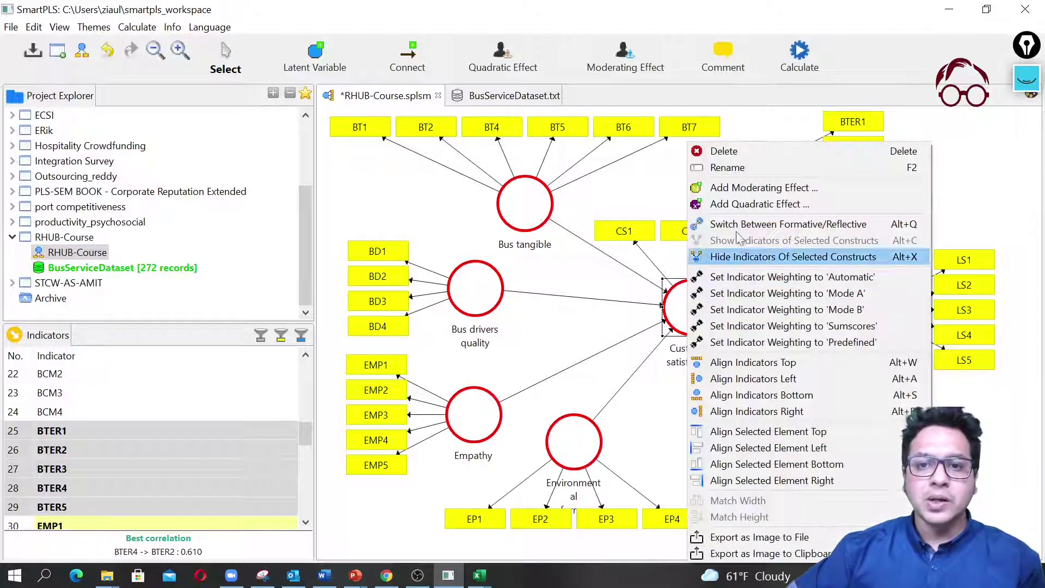
pyautogui.click(755, 188)
pyautogui.click(255, 109)
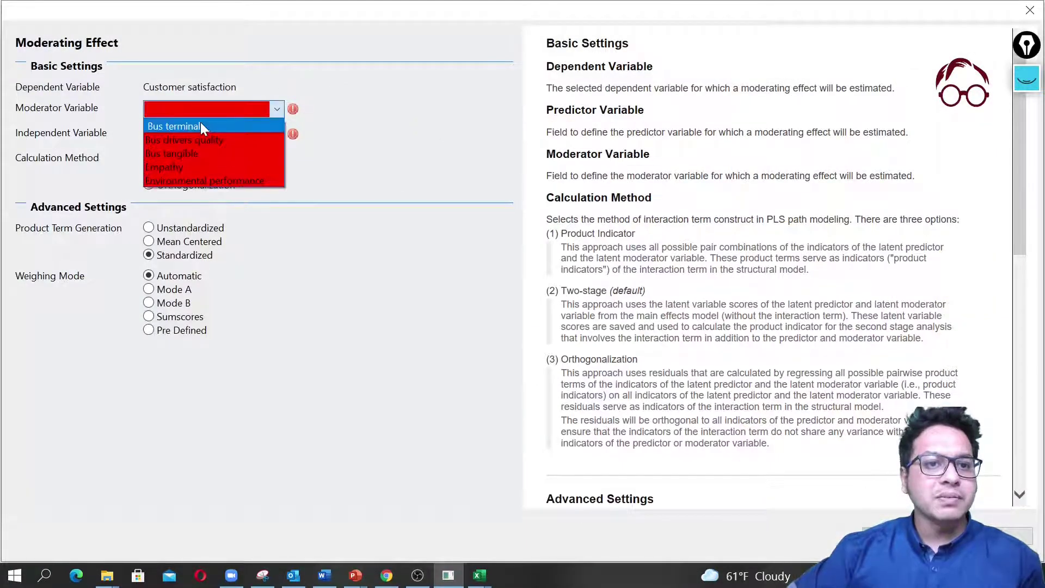
pyautogui.click(201, 122)
pyautogui.click(190, 134)
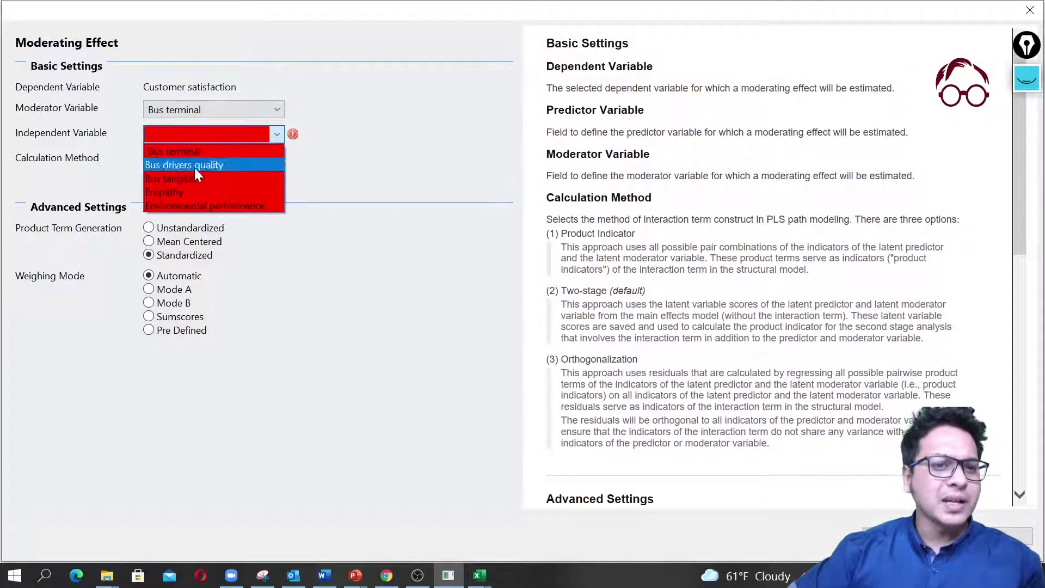
pyautogui.click(187, 191)
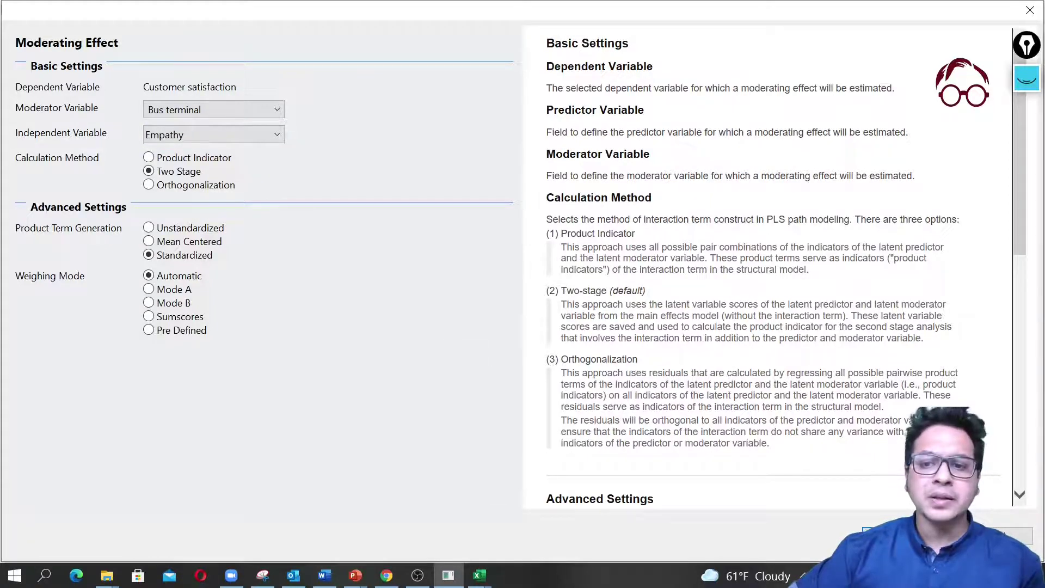
pyautogui.click(903, 536)
pyautogui.moveTo(628, 443); pyautogui.dragTo(709, 448)
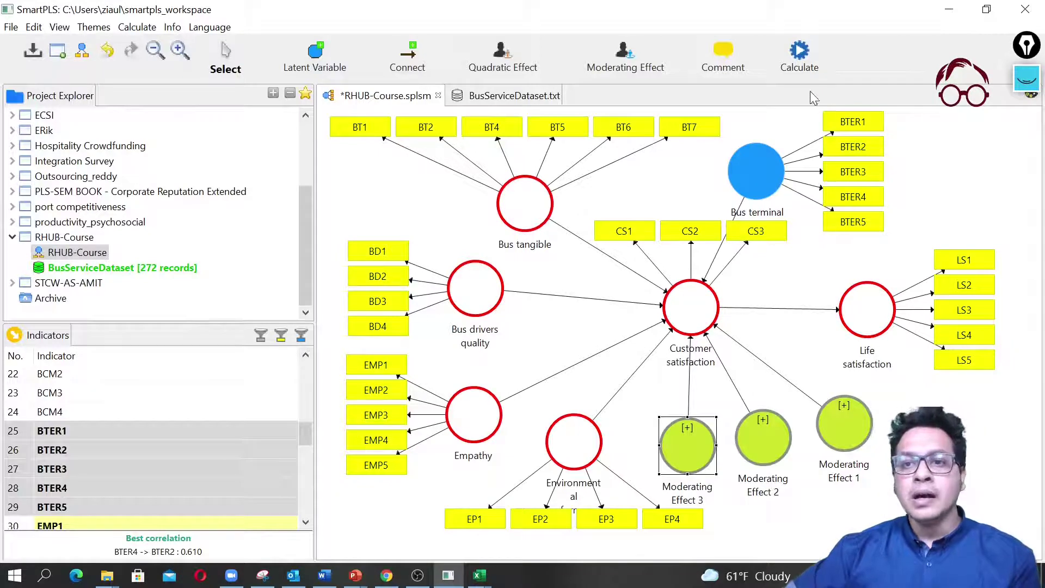
# Run basic Bootstrapping on the model with 1000 subsamples, BCa confidence intervals and a one-tailed test at the 0.05 level.
pyautogui.click(808, 65)
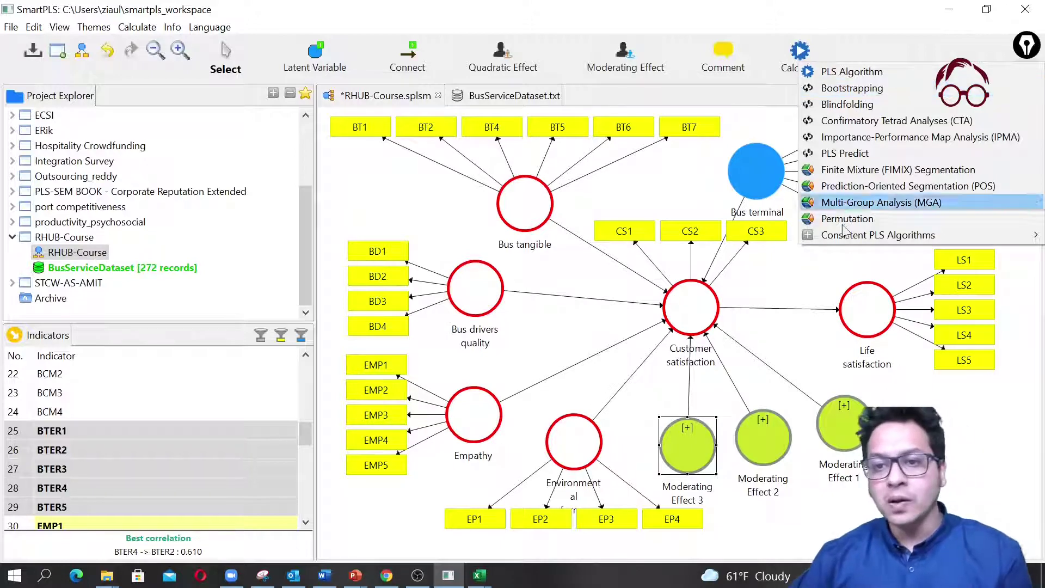
pyautogui.moveTo(851, 242)
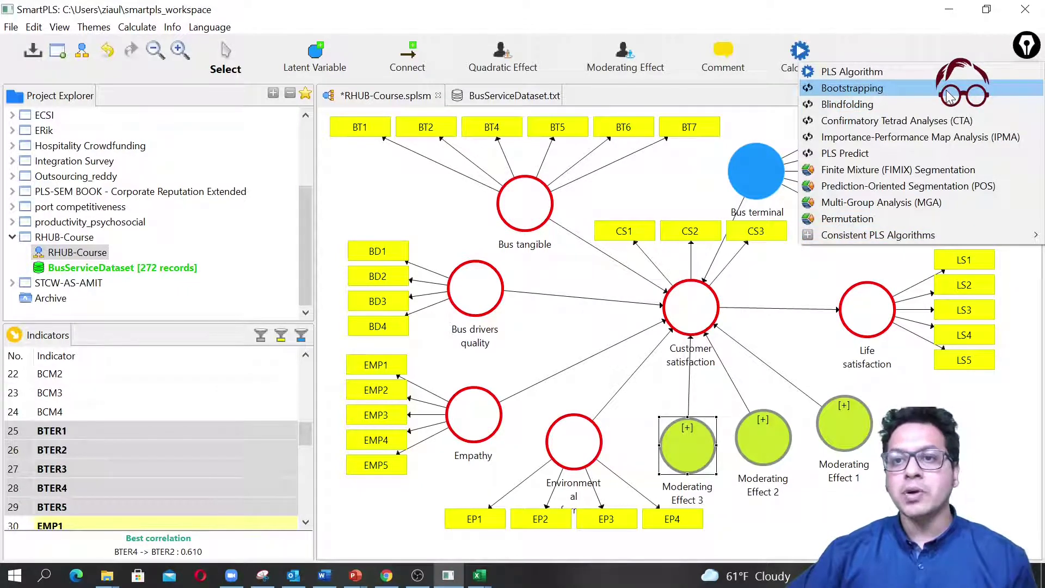
pyautogui.click(915, 88)
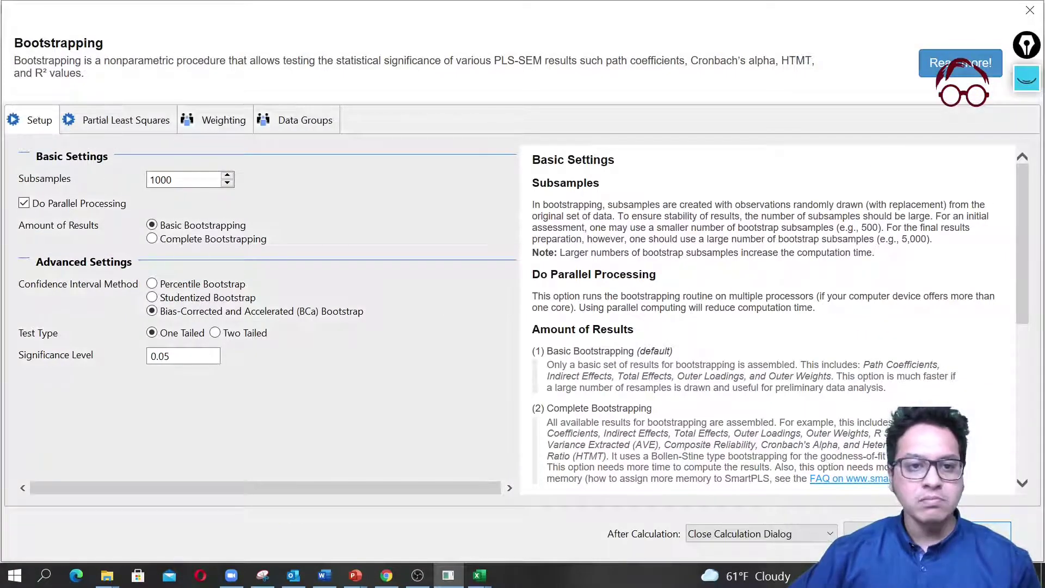
pyautogui.click(127, 120)
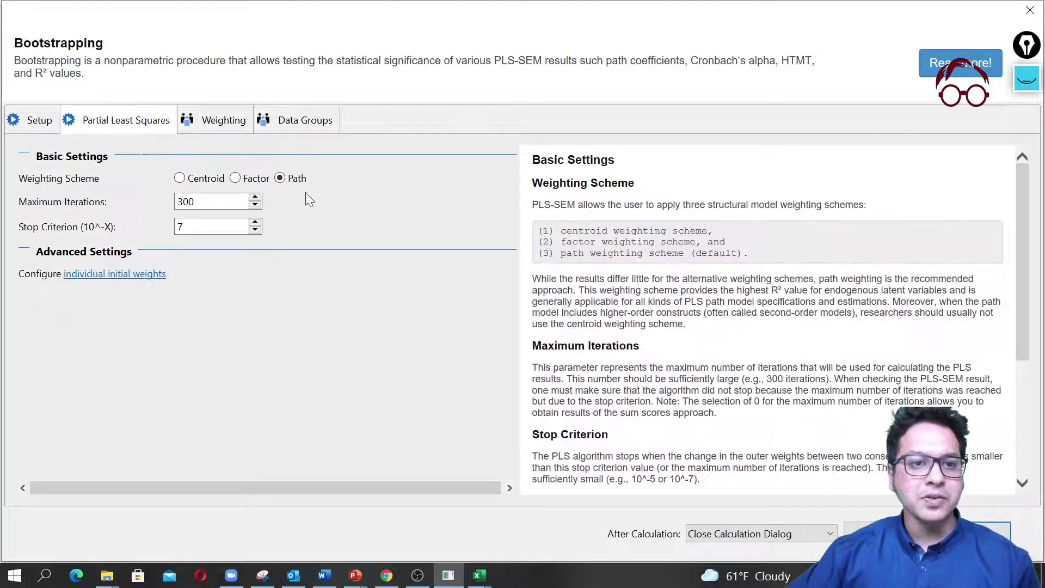
pyautogui.click(35, 120)
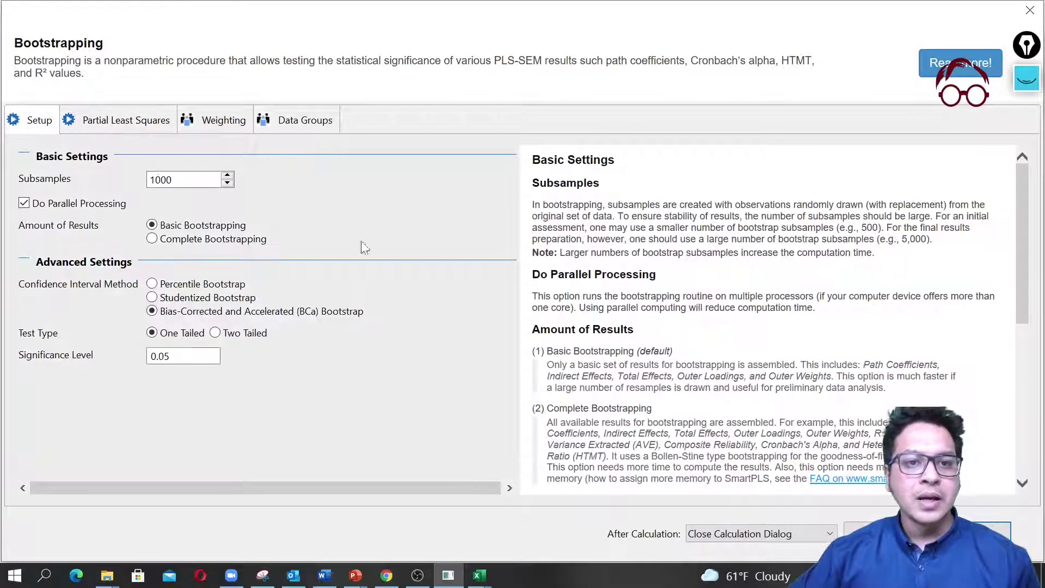
pyautogui.click(927, 534)
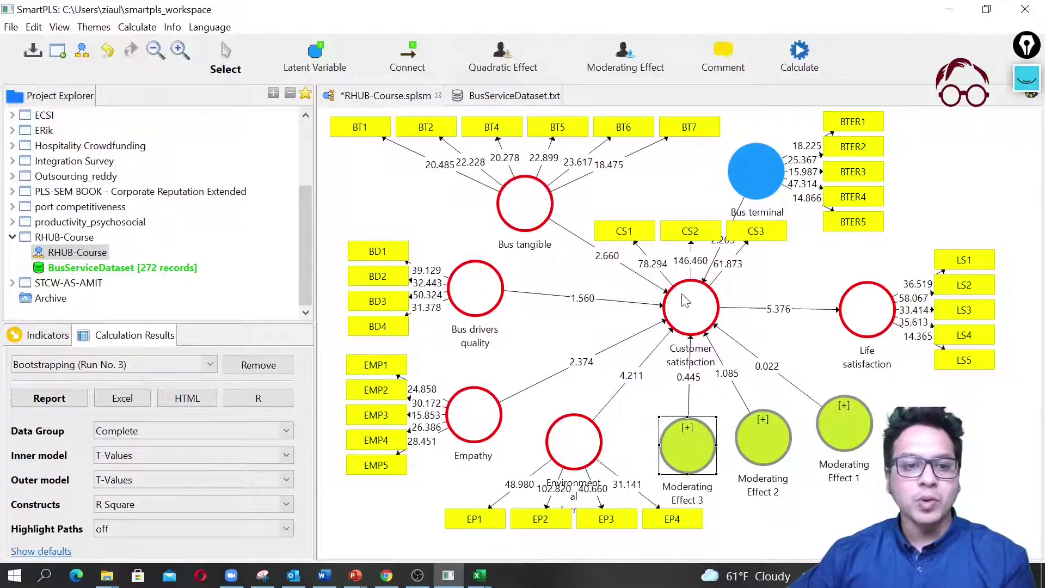
# Open the bootstrapping report, widen the path name column and copy the path coefficients table in Excel format.
pyautogui.click(34, 399)
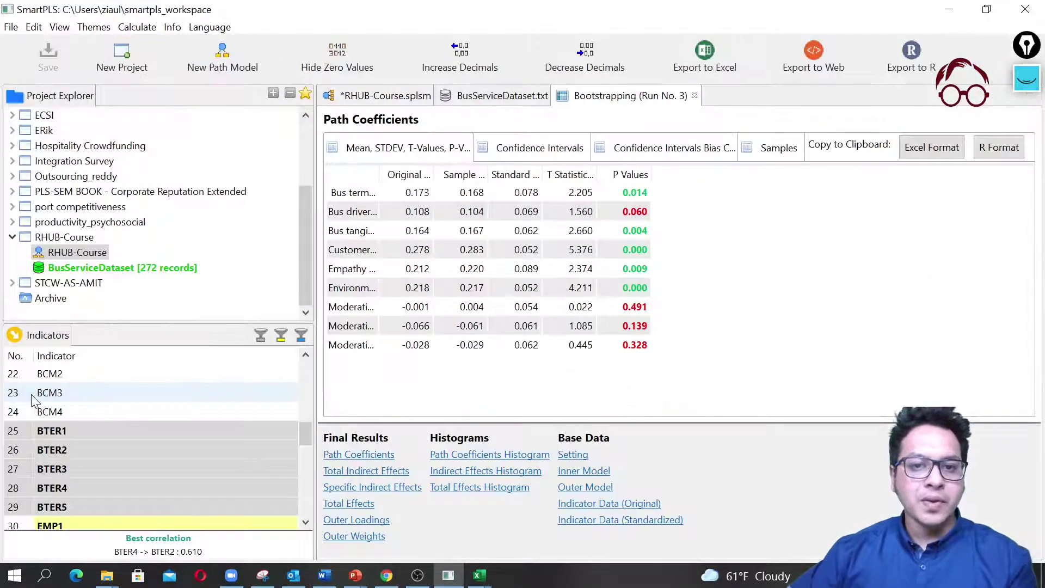
pyautogui.moveTo(379, 174); pyautogui.dragTo(570, 173)
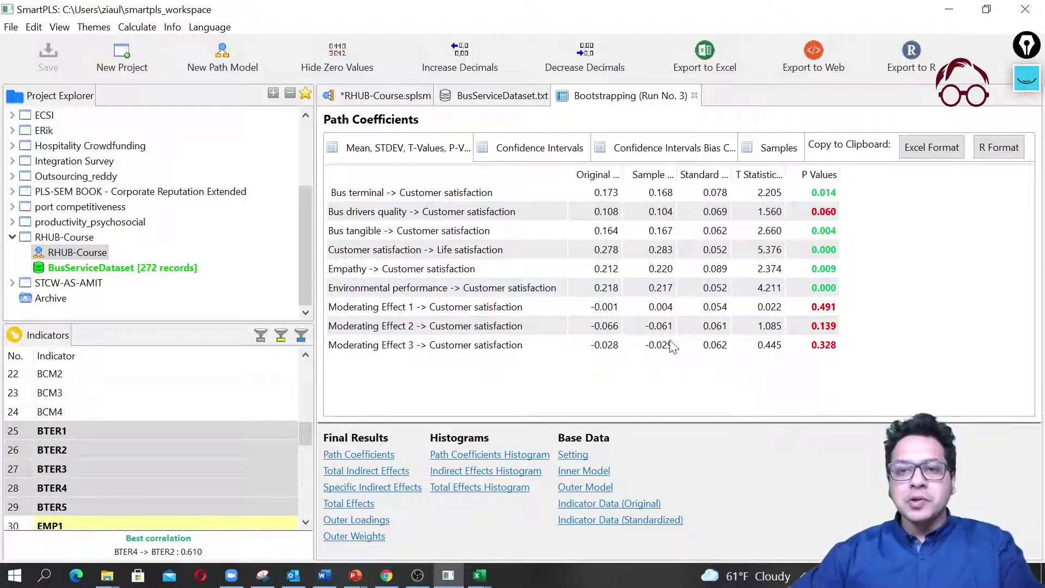
pyautogui.click(923, 149)
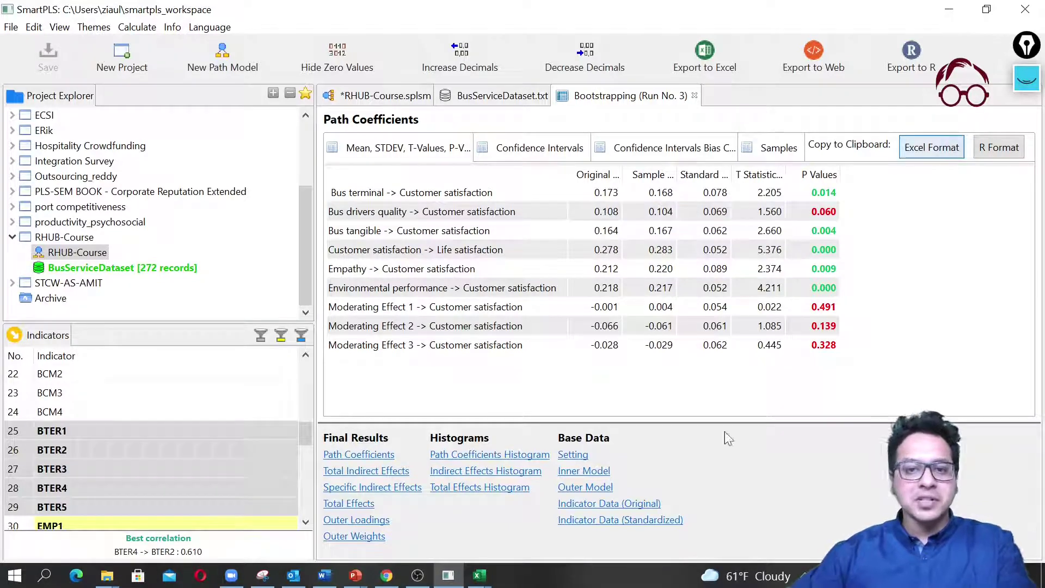
# Switch to the PLS-SEM results workbook in Excel, add a new sheet and paste the path coefficients at A1.
pyautogui.click(387, 577)
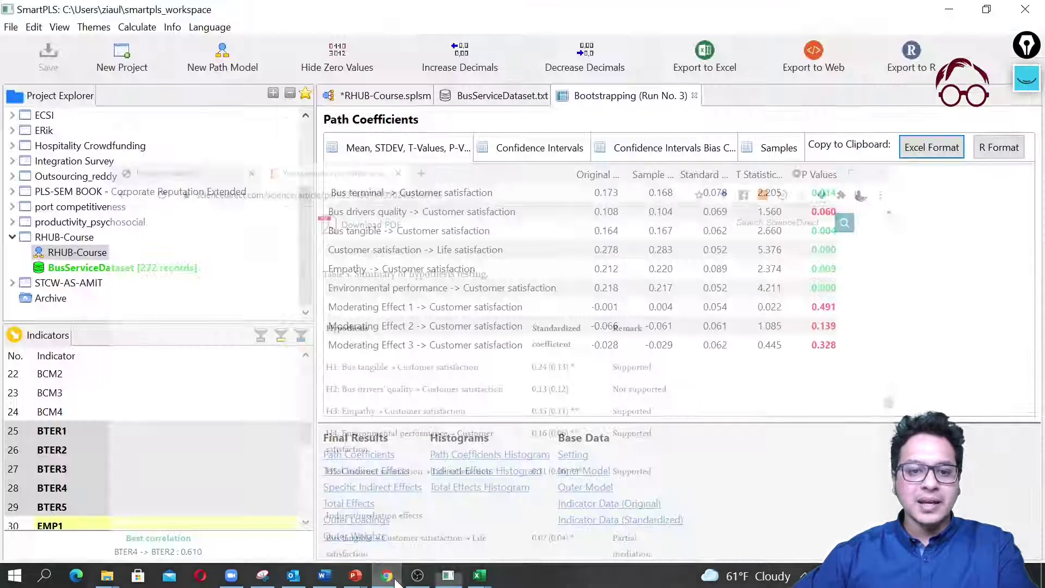
pyautogui.click(387, 577)
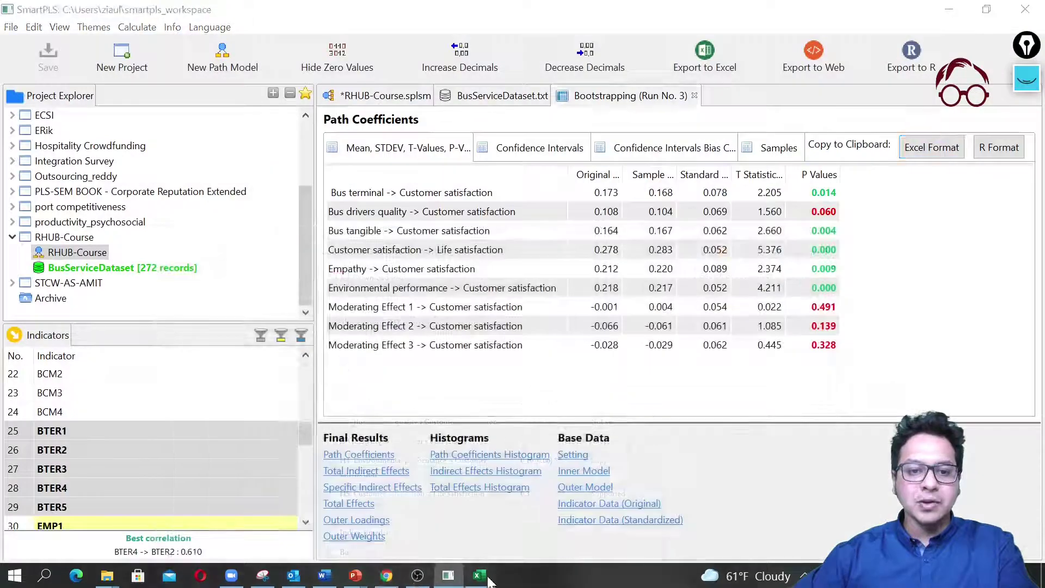
pyautogui.moveTo(479, 576)
pyautogui.click(461, 544)
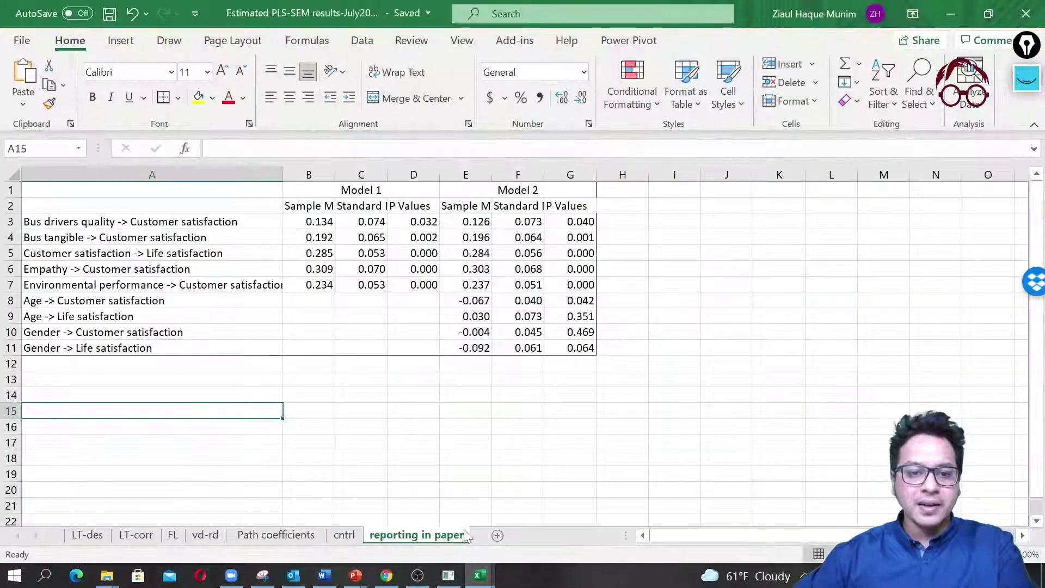
pyautogui.click(496, 536)
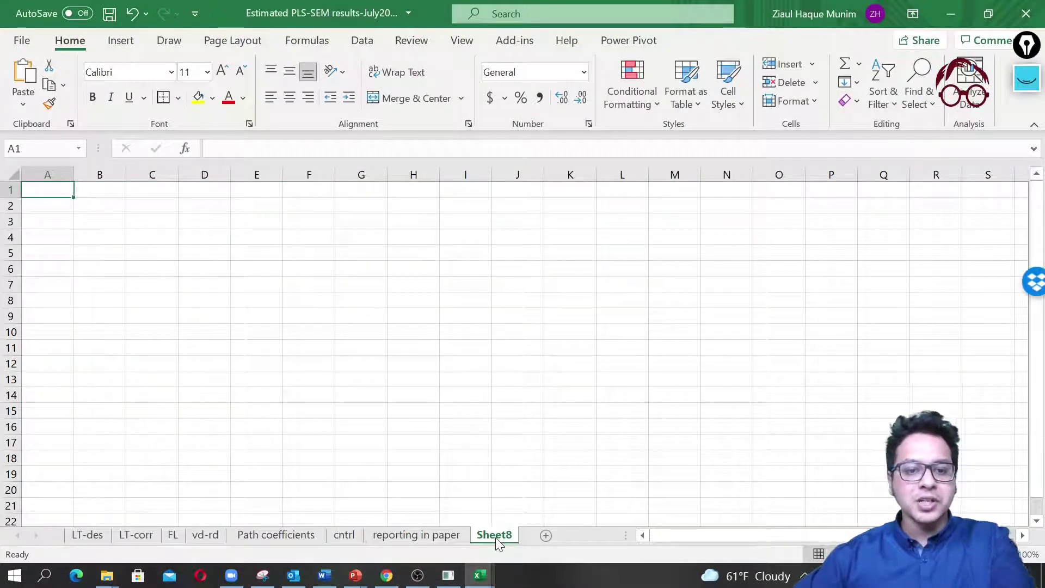
pyautogui.hotkey('ctrl', 'v')
# Rename the new sheet as mod effec and save the workbook.
pyautogui.rightClick(495, 538)
pyautogui.click(544, 354)
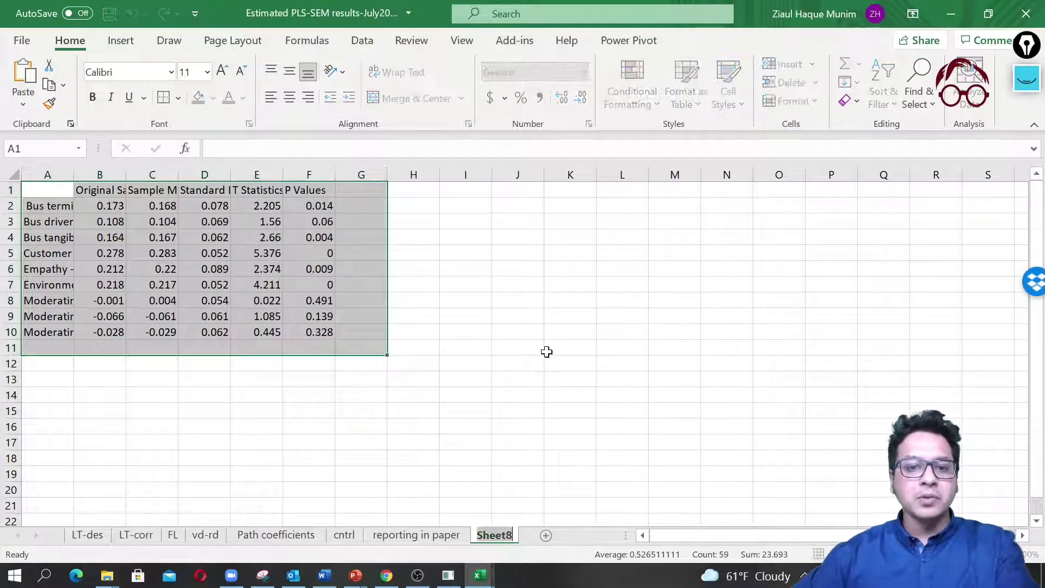
pyautogui.write('mod eff')
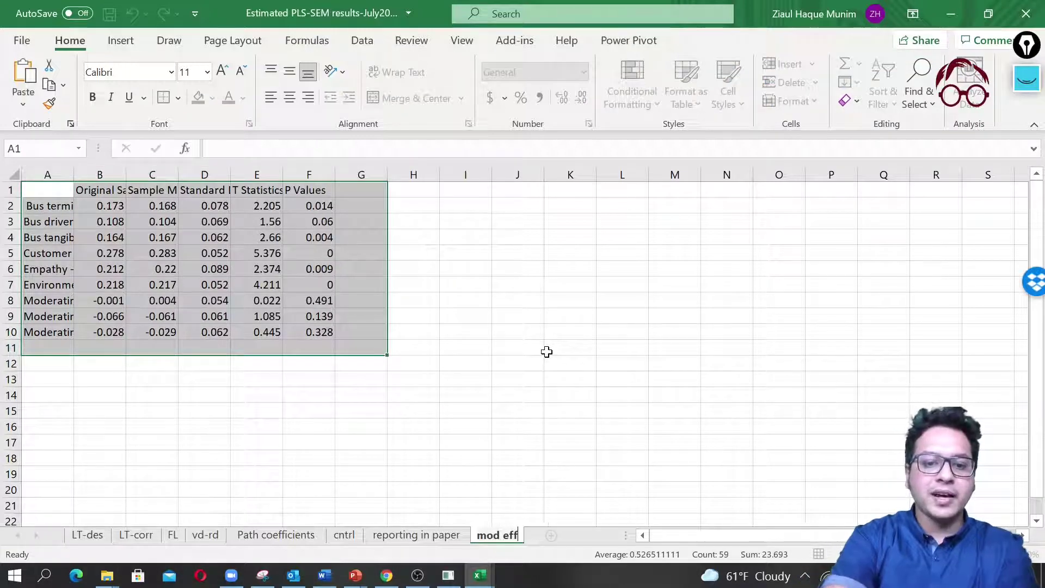
pyautogui.write('ec')
pyautogui.press('Return')
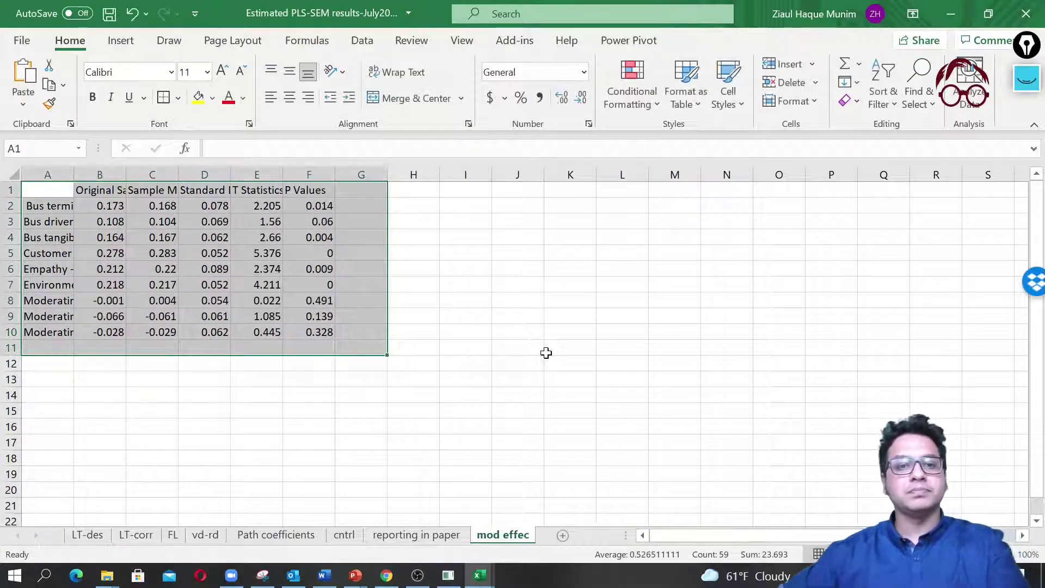
pyautogui.moveTo(546, 353); pyautogui.dragTo(542, 354)
pyautogui.hotkey('ctrl', 's')
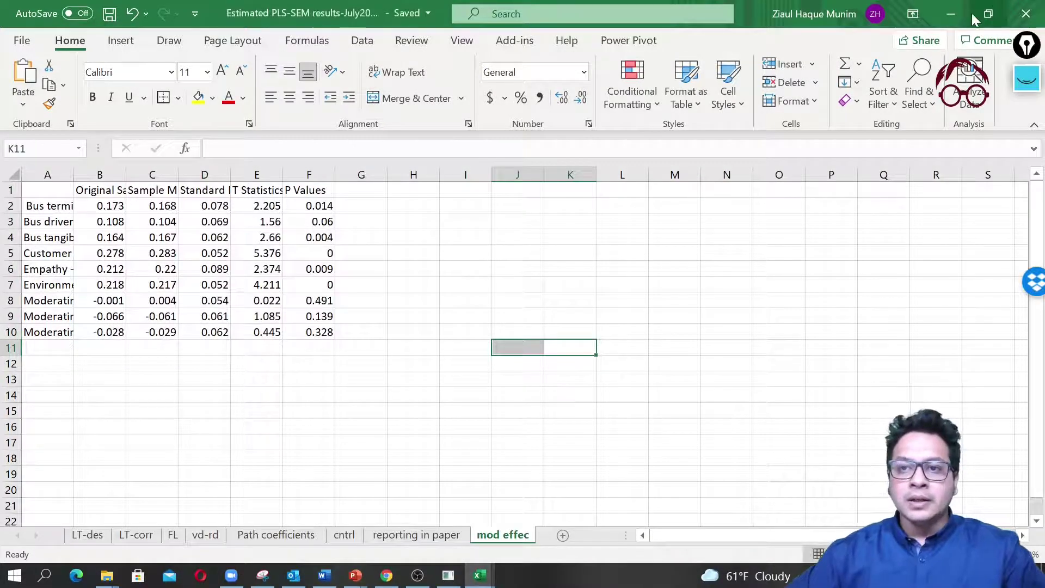
# Switch back to SmartPLS and show the RHUB-Course path model.
pyautogui.click(971, 14)
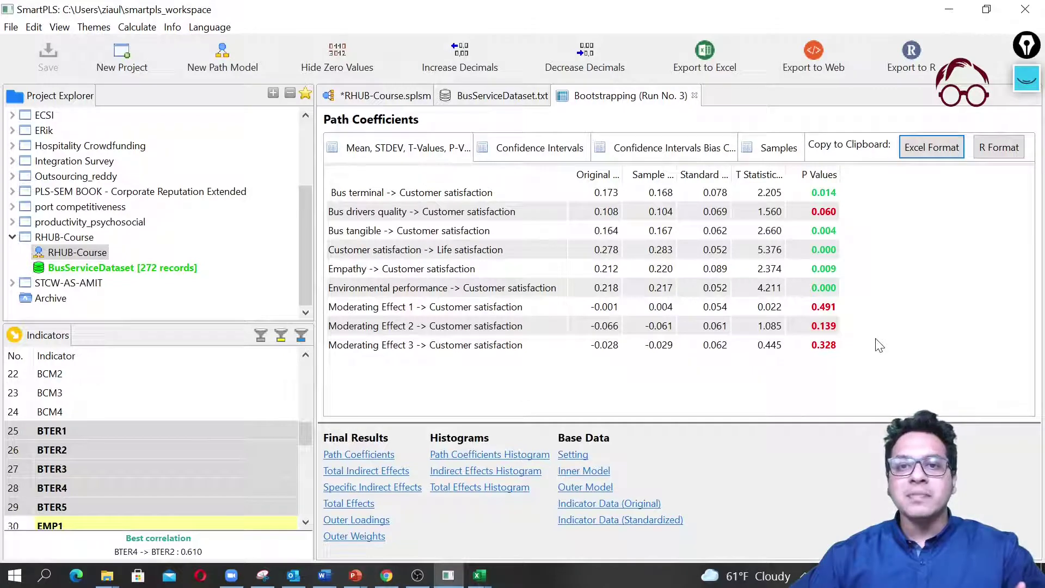
pyautogui.click(375, 97)
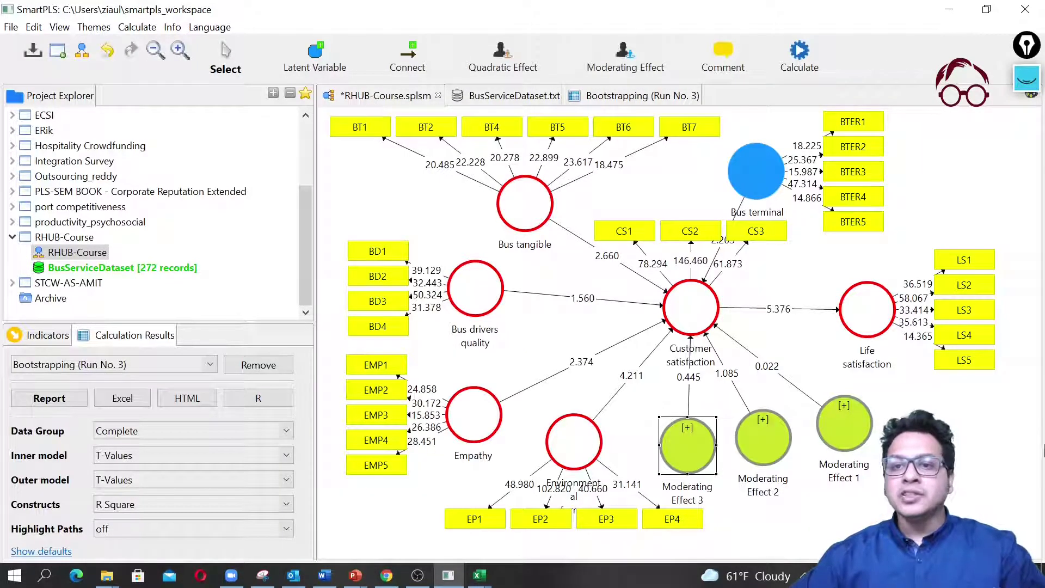